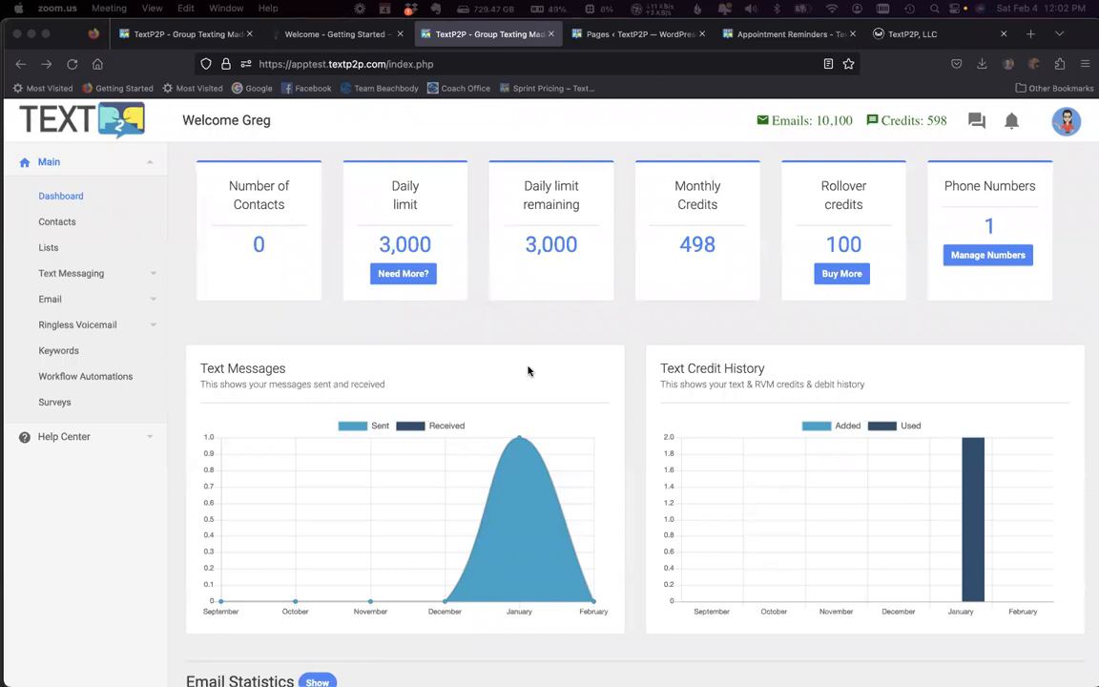
Step: Create a contact list named "Appointments - 2/6", confirming the opt-in and anti-spam agreement, and open its contacts
click(57, 250)
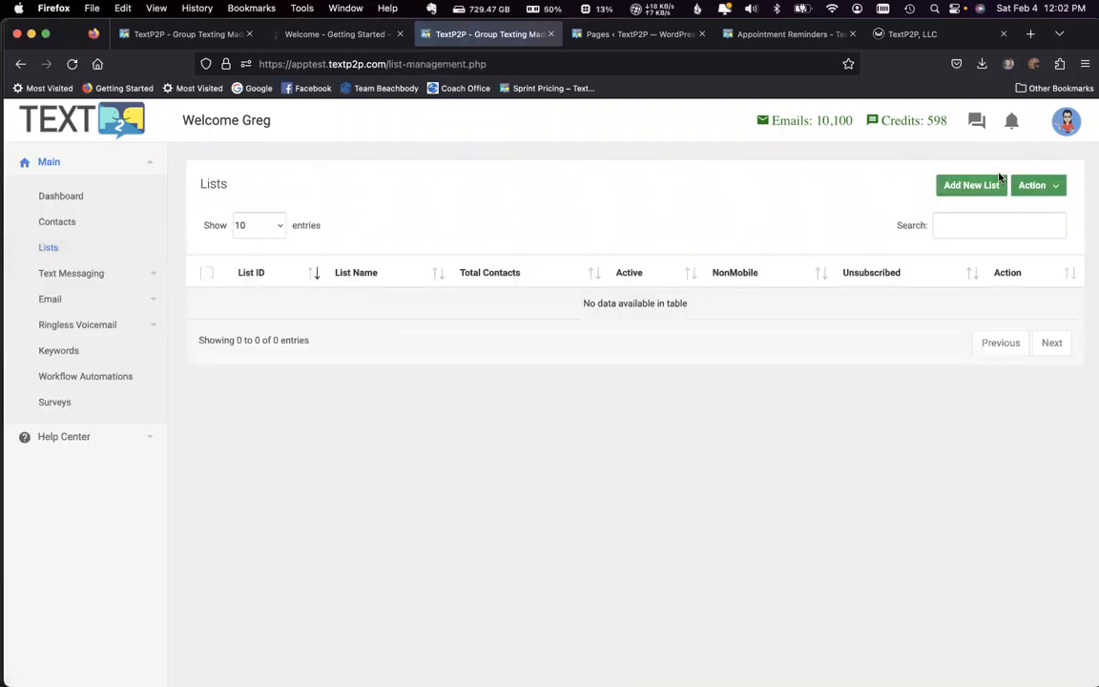
click(971, 189)
click(386, 250)
text(Appointments - 2/6)
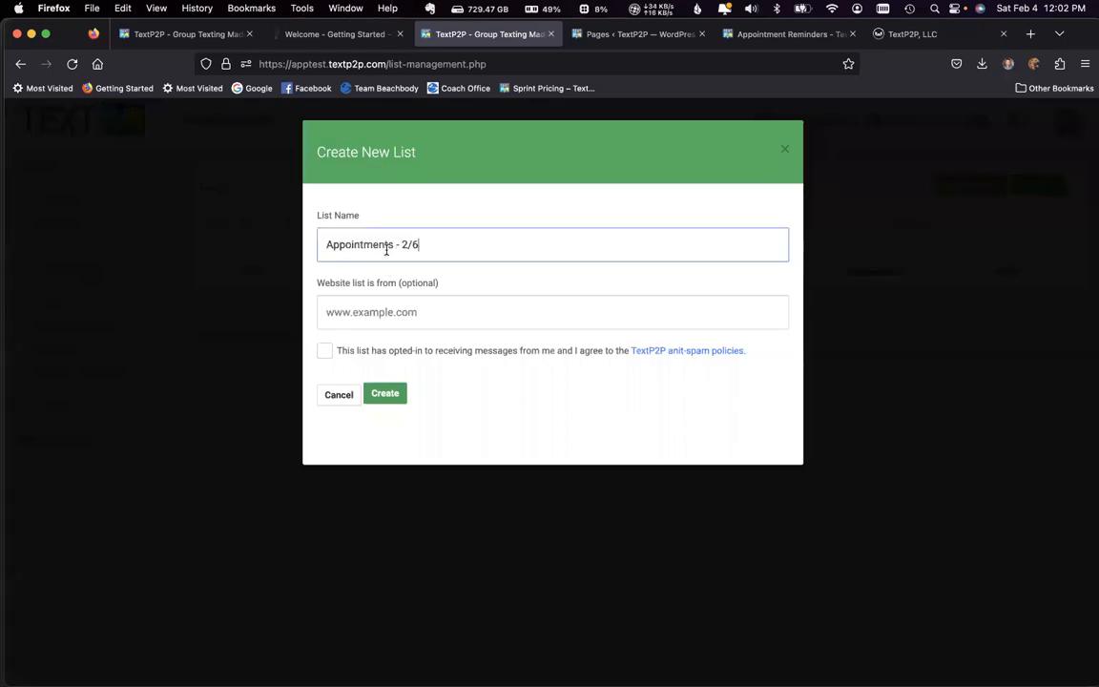
click(325, 352)
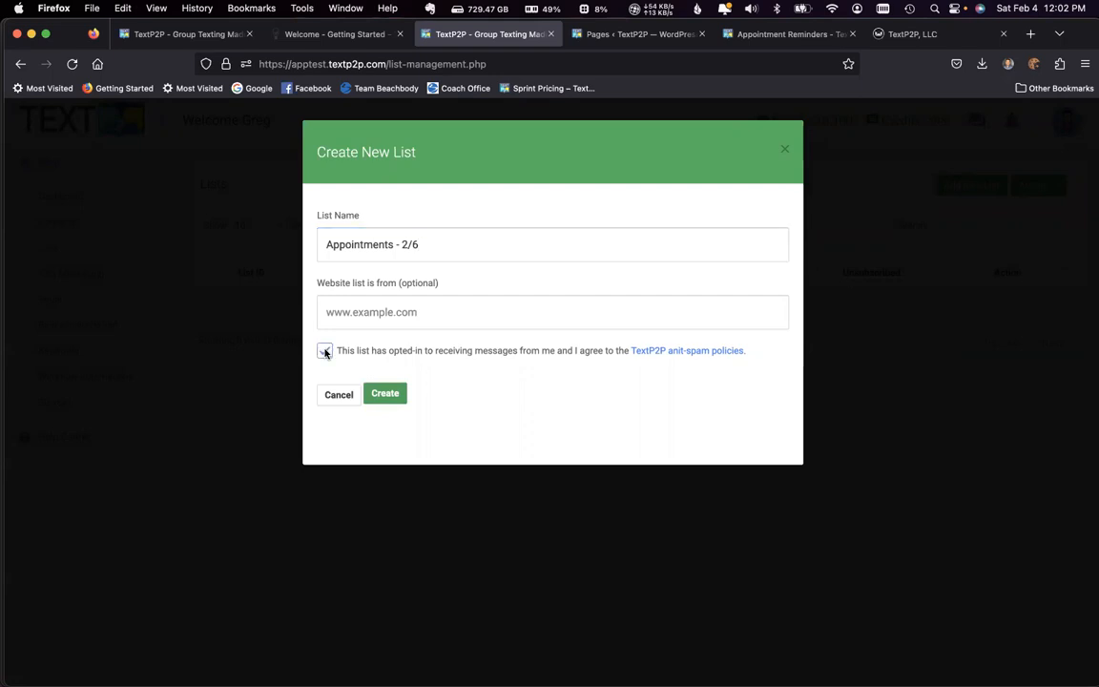
click(386, 395)
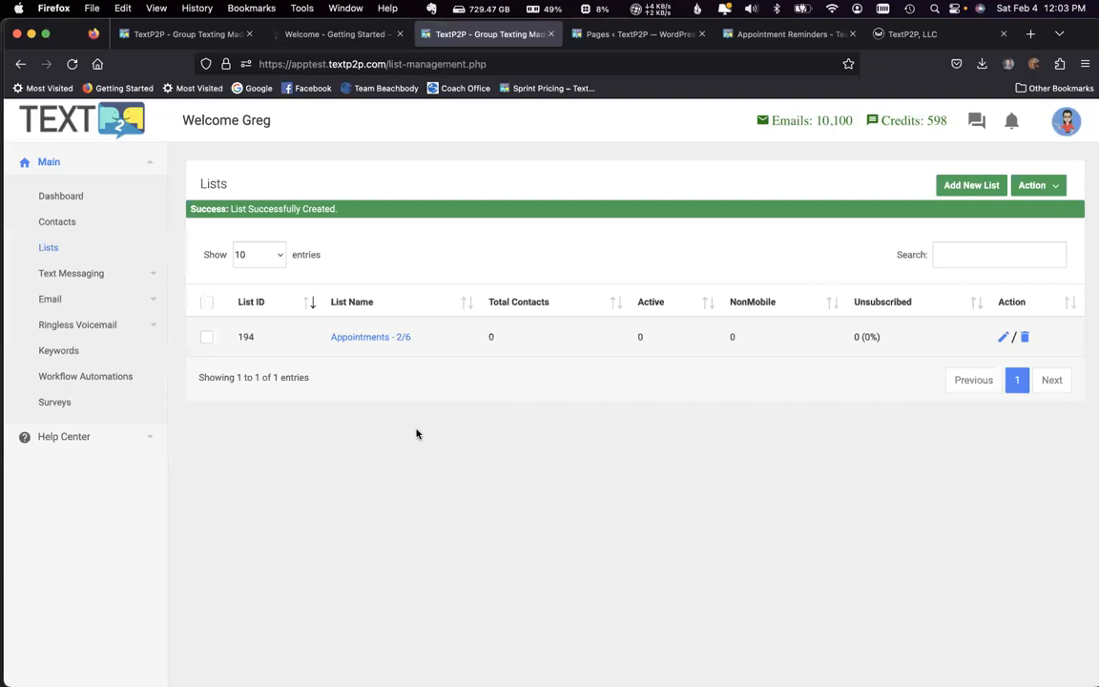
click(386, 339)
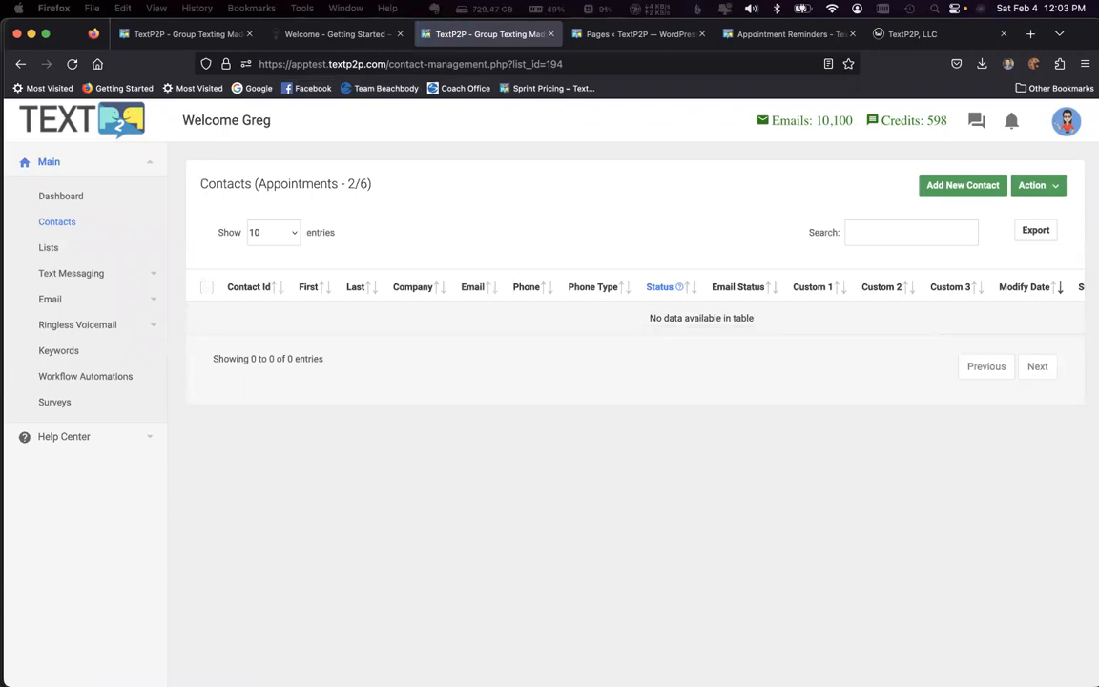
Step: Switch to the appointments-020623 sheet in Excel and examine its column headers, phone numbers, custom 1 appointment times and remaining optional fields
drag(0, 153, 669, 73)
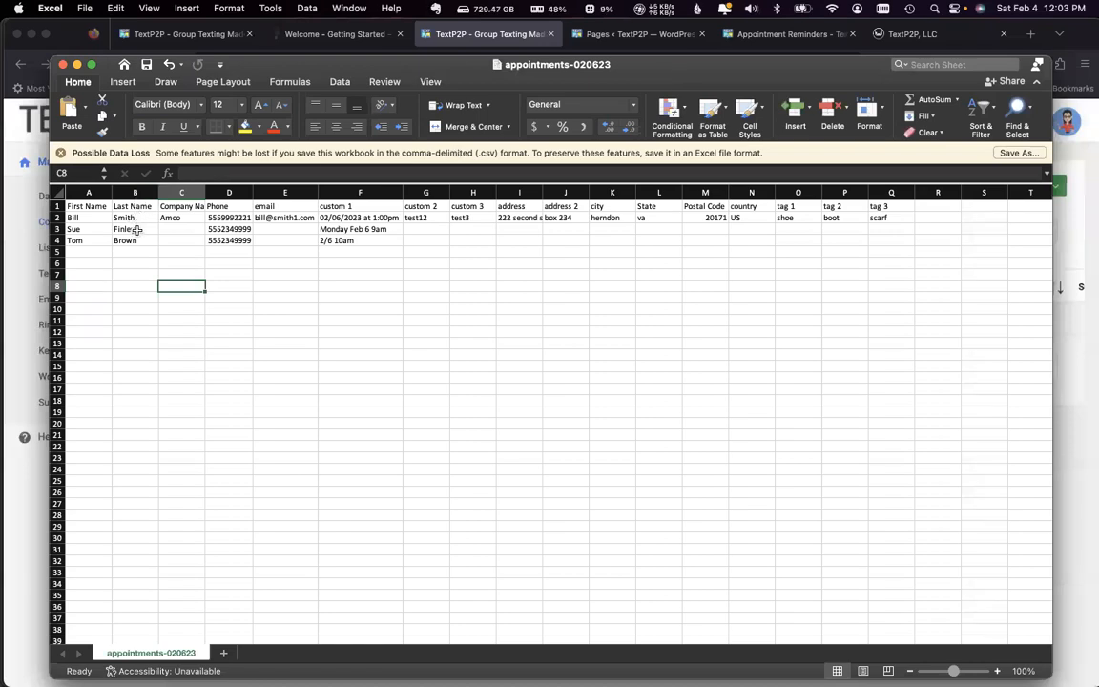
drag(121, 206, 357, 208)
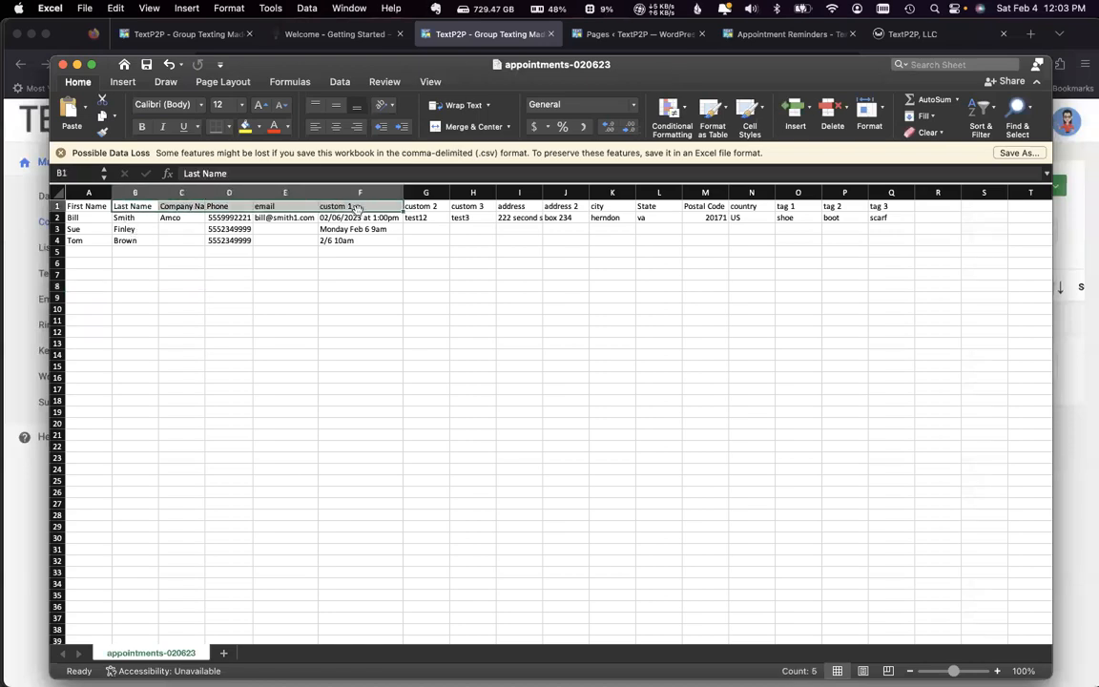
click(168, 228)
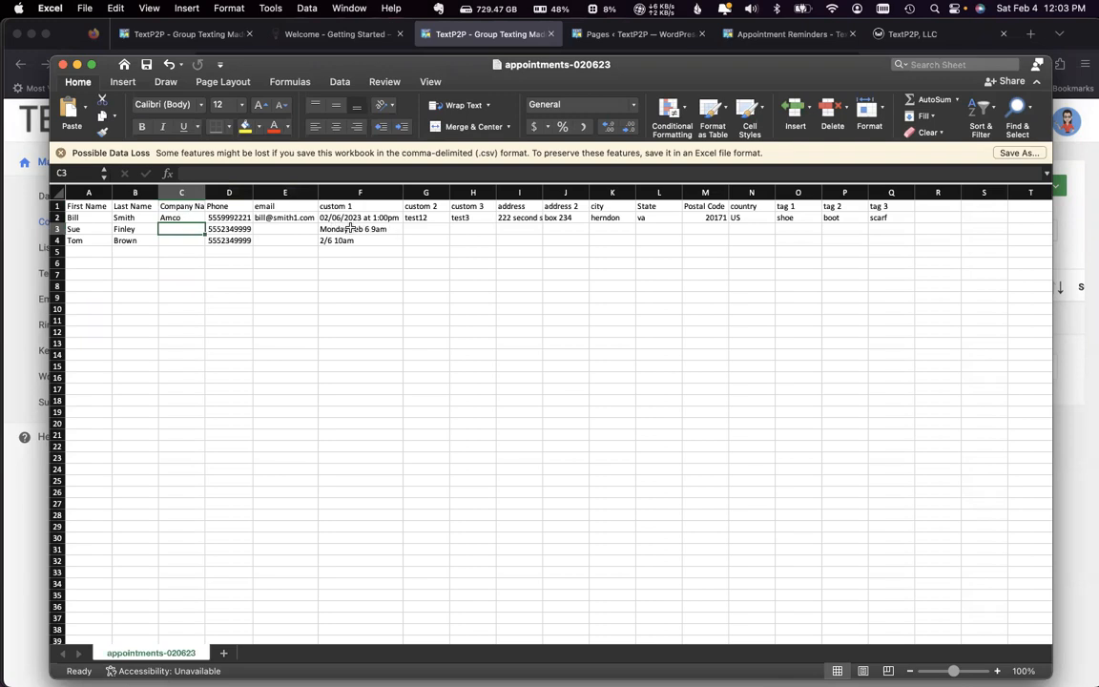
drag(236, 220, 237, 250)
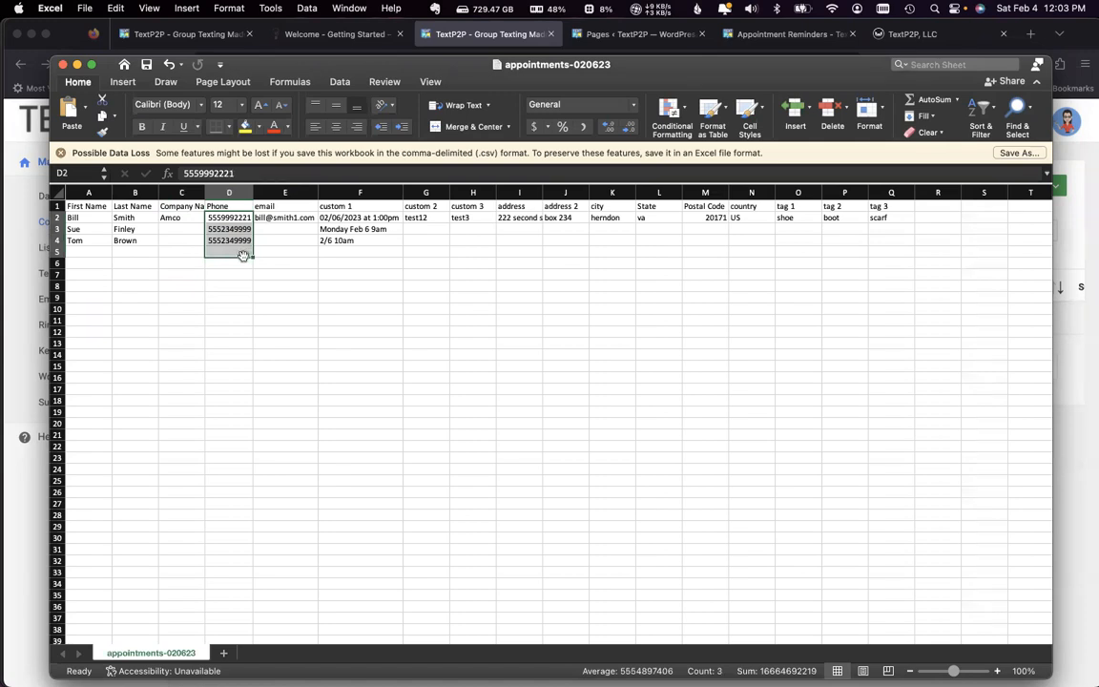
click(361, 207)
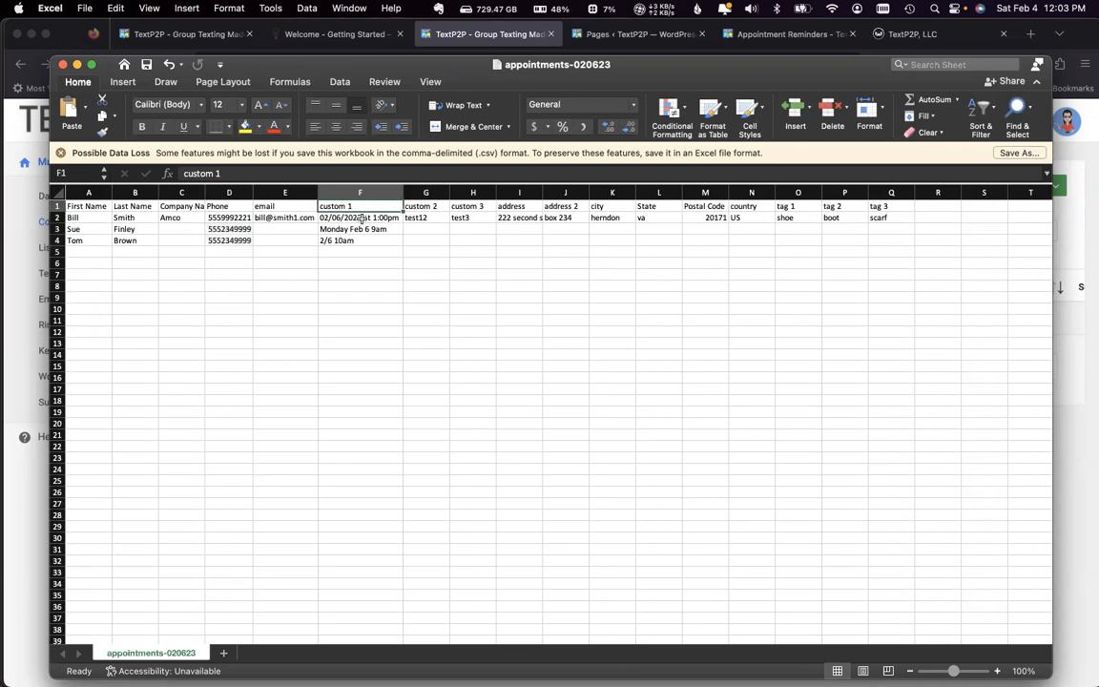
click(360, 219)
click(360, 231)
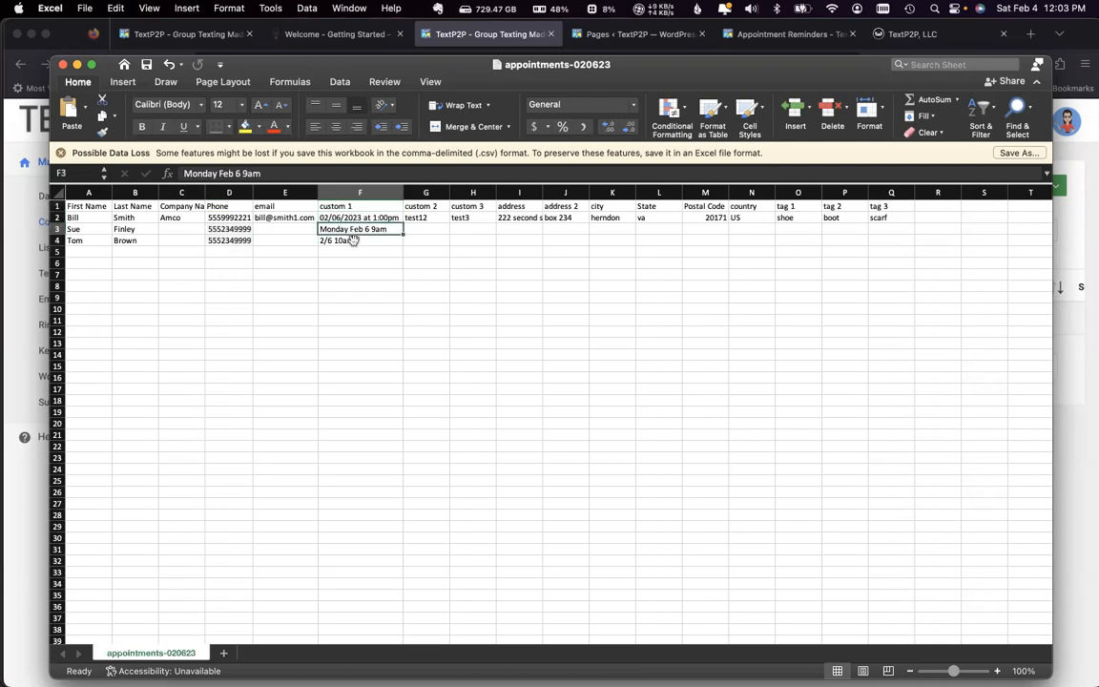
click(355, 241)
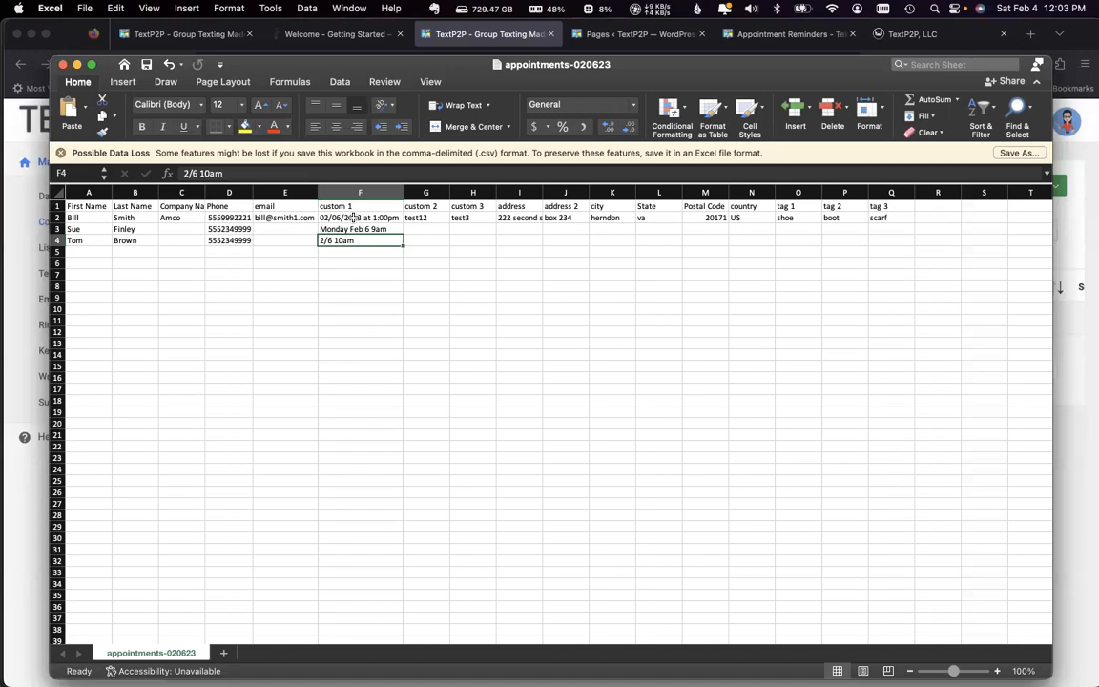
click(425, 218)
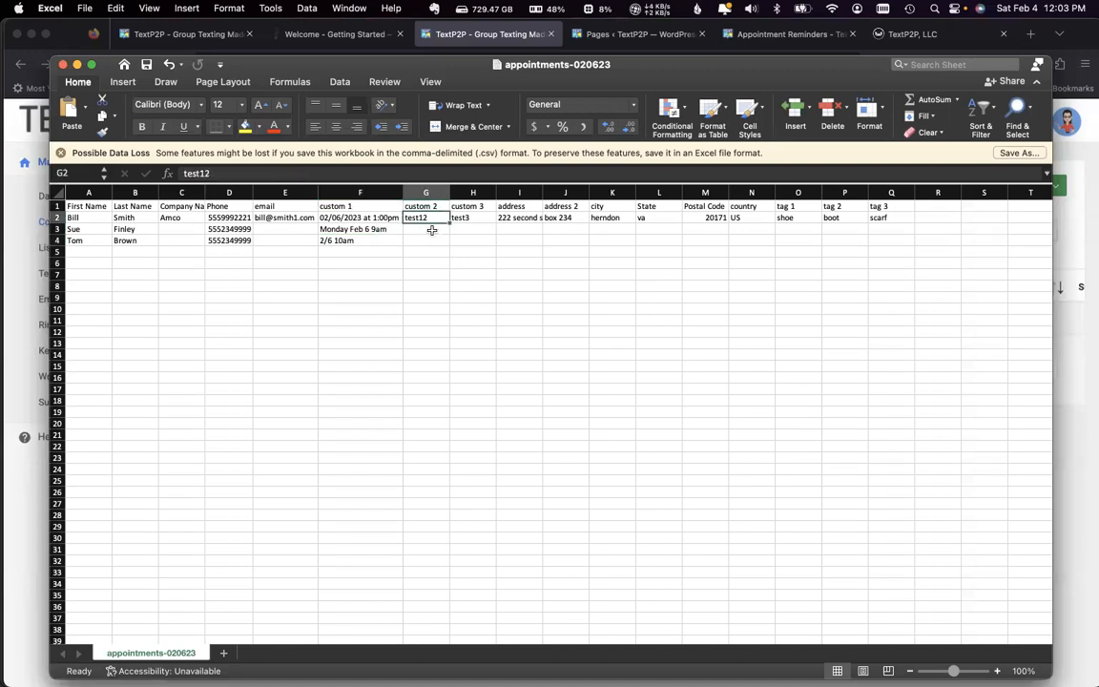
drag(464, 218, 814, 219)
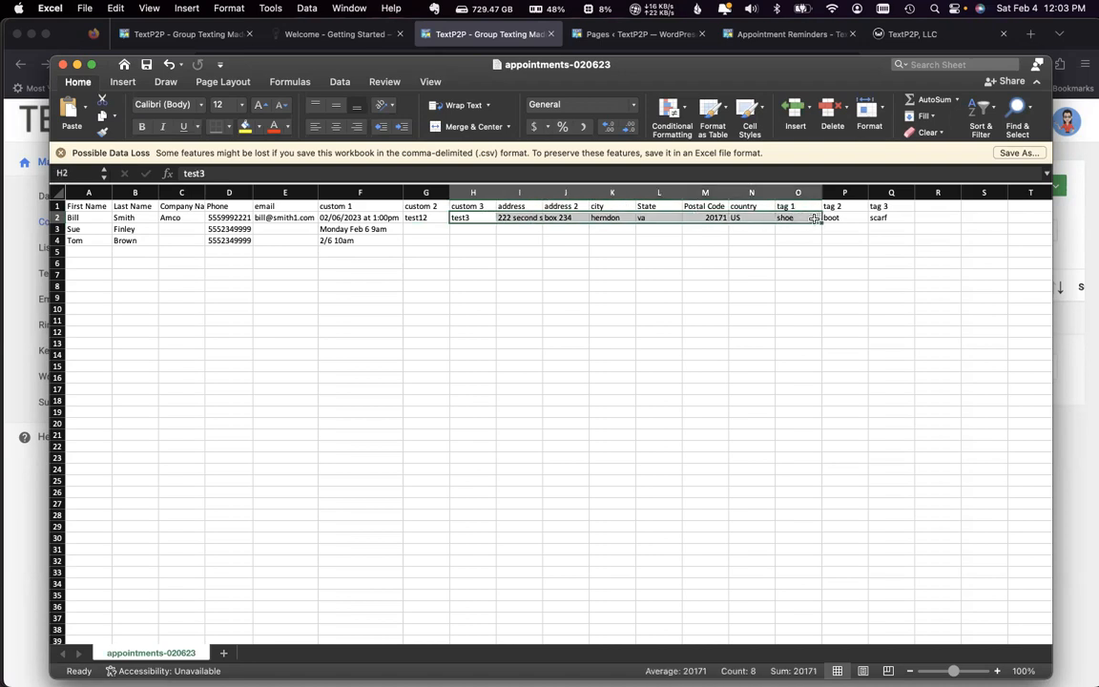
click(569, 241)
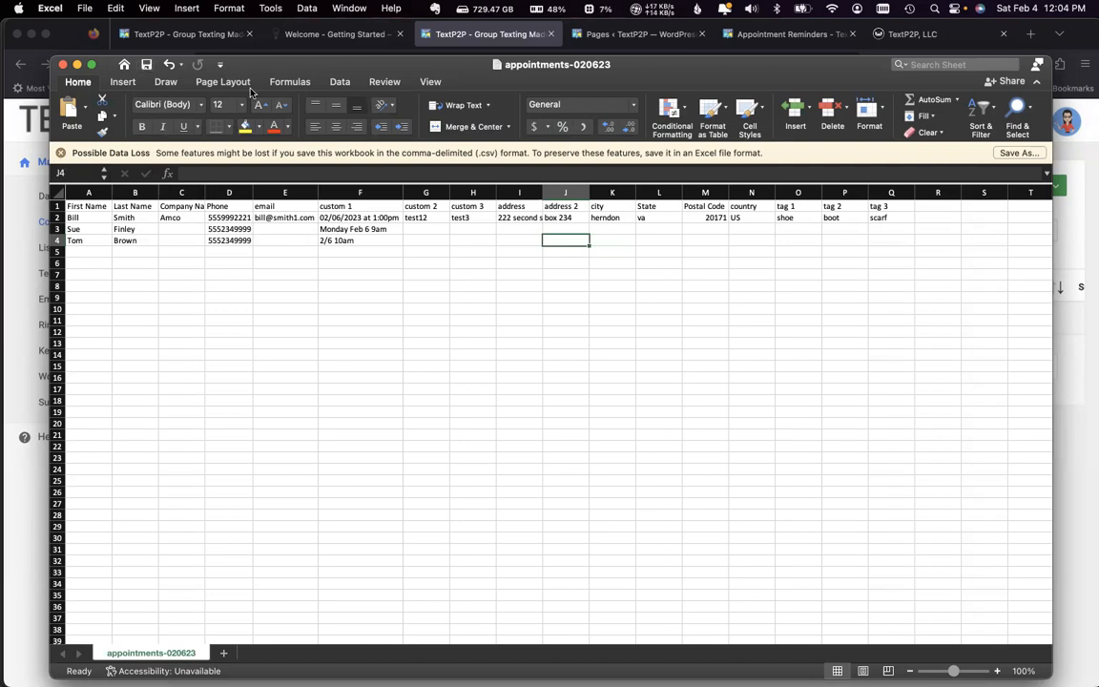
Step: Back in TextP2P in Firefox, upload appointments-020623.csv to the Appointments - 2/6 list, with file headers and updating of existing contacts enabled
click(11, 304)
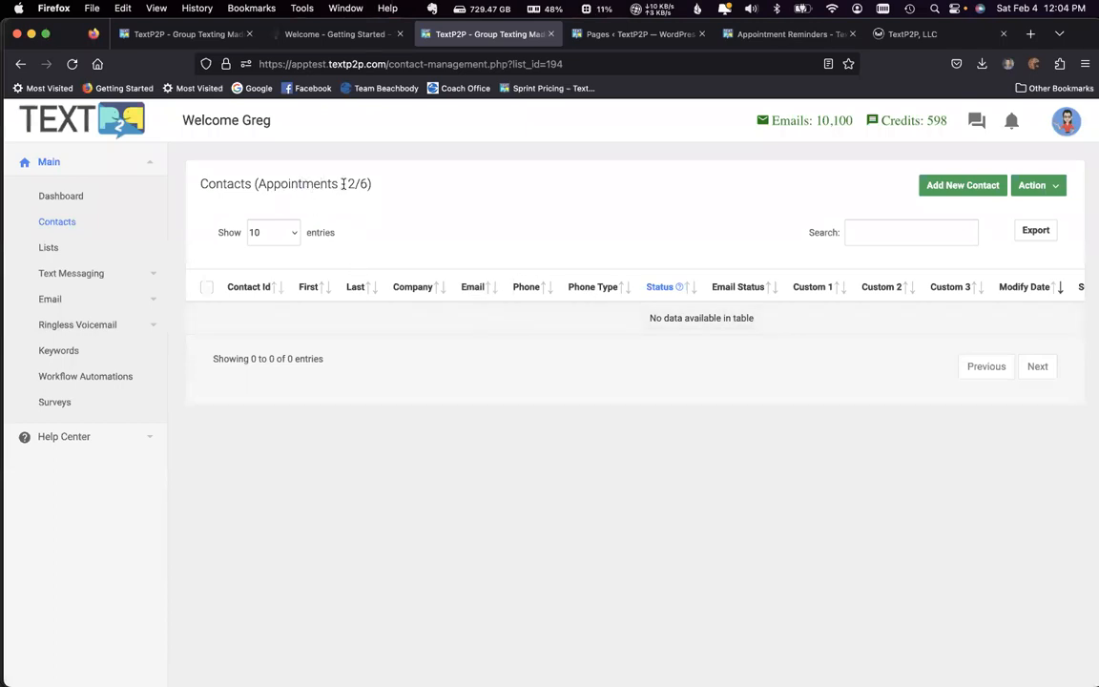
drag(343, 184, 298, 185)
click(1046, 186)
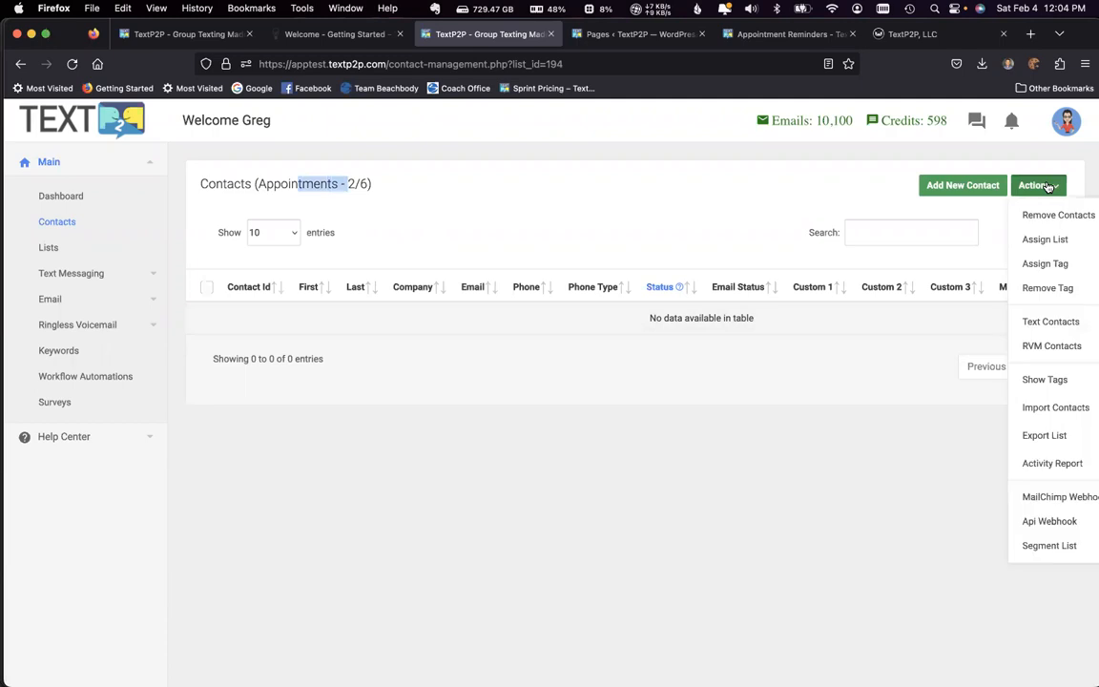
click(1078, 406)
click(431, 345)
click(469, 305)
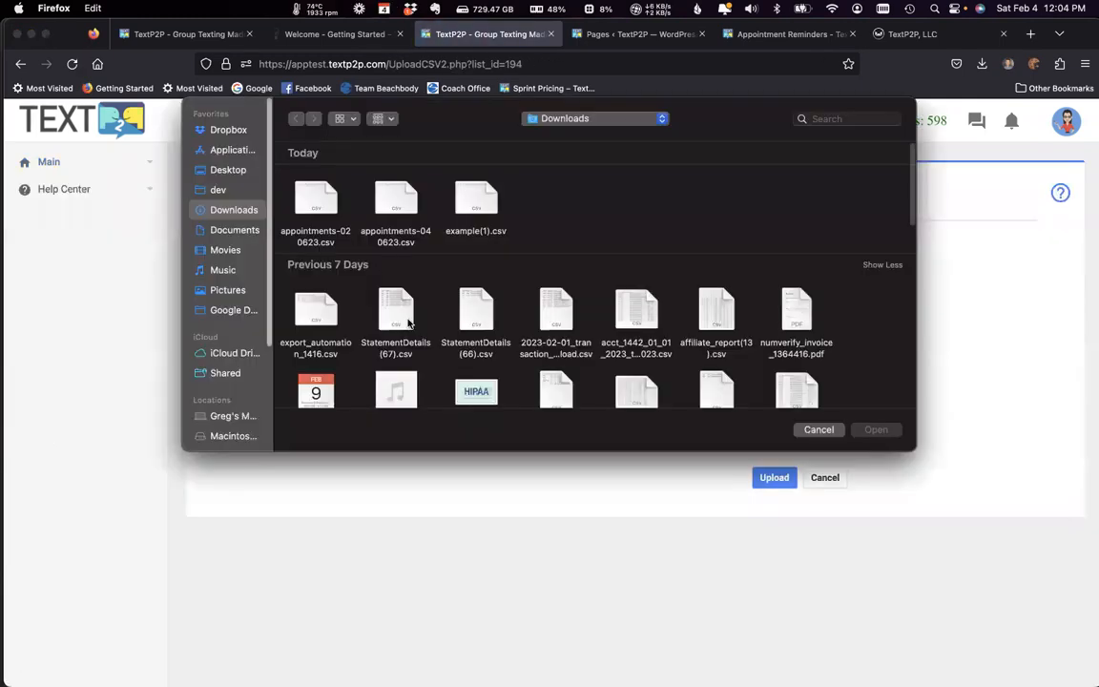
double_click(324, 207)
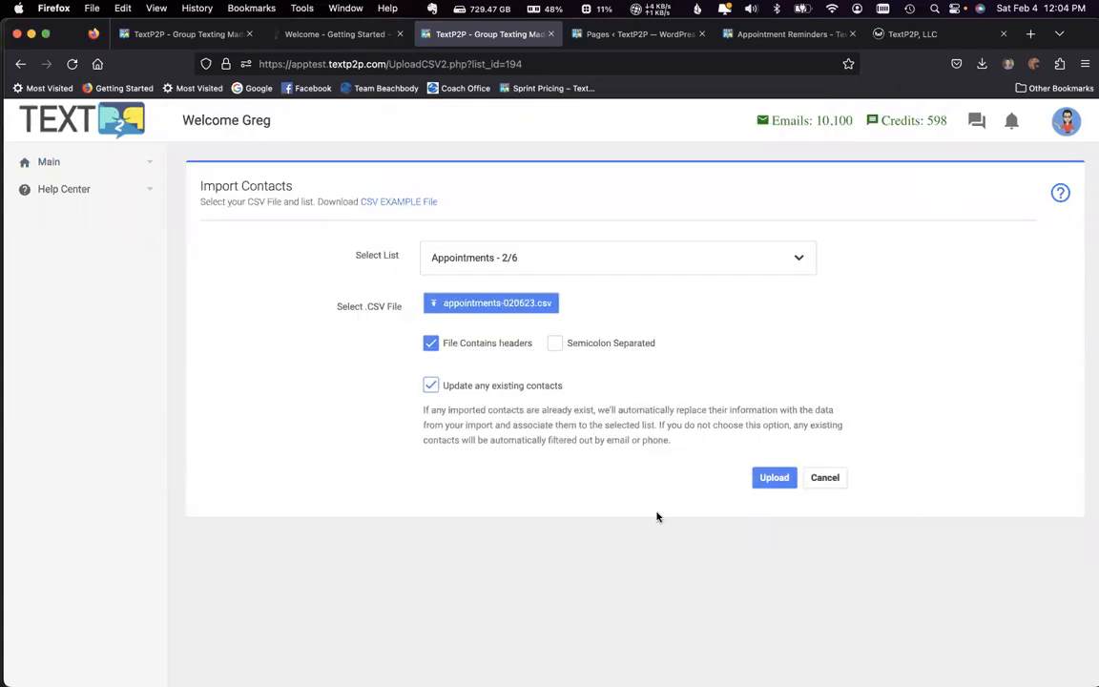
click(774, 479)
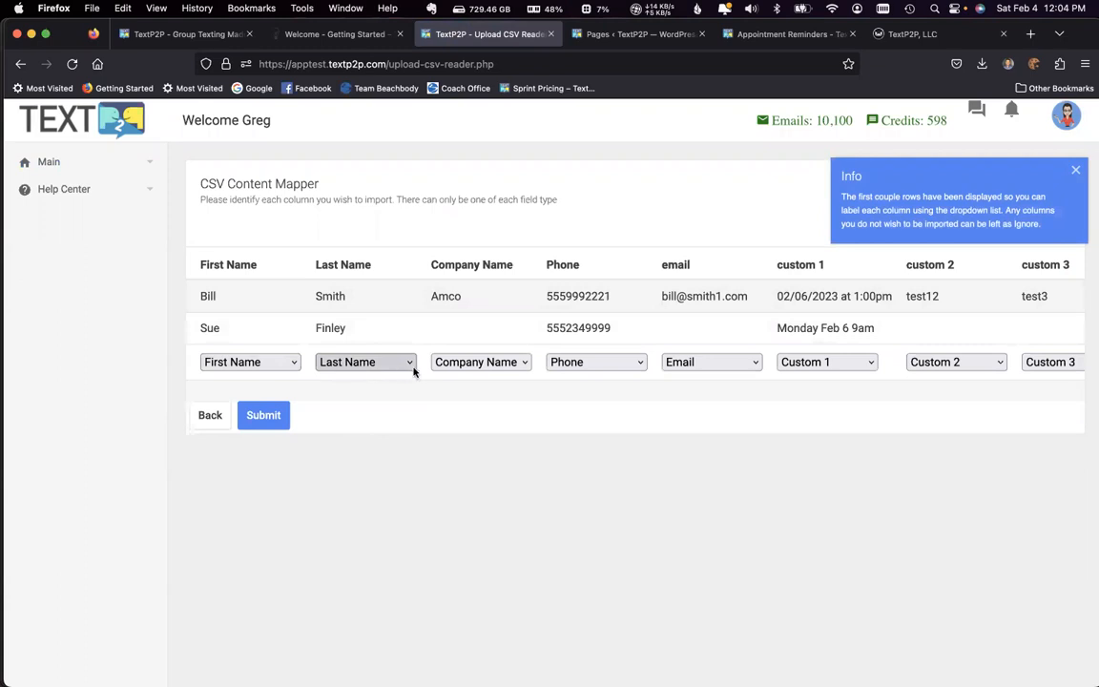
click(839, 366)
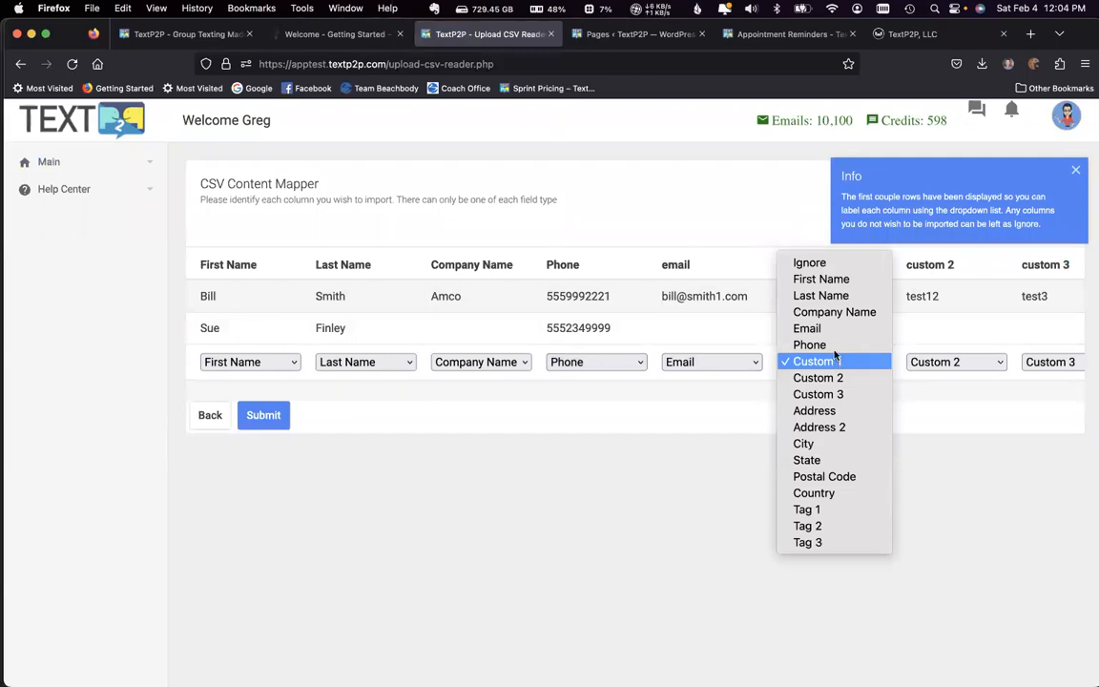
click(819, 264)
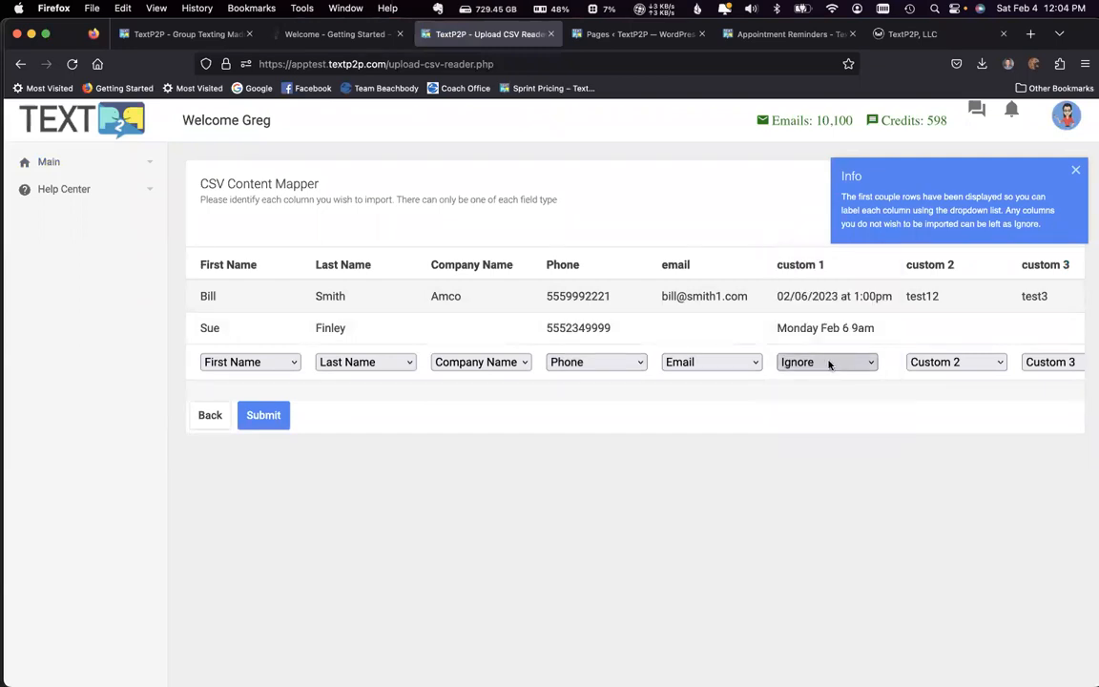
click(831, 365)
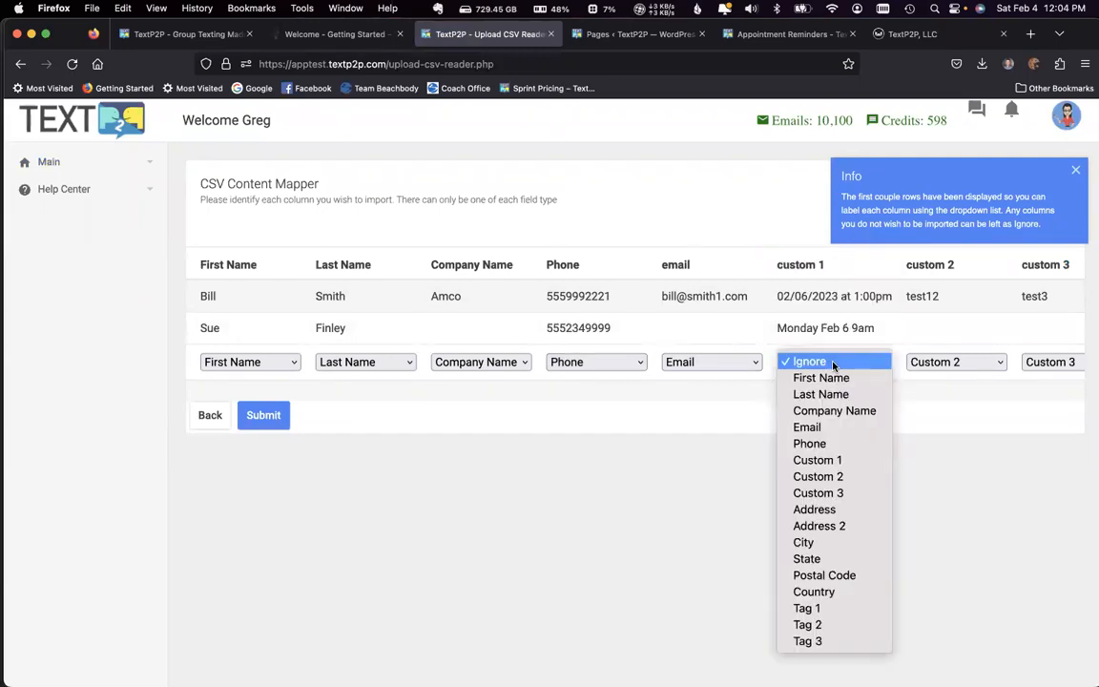
click(837, 459)
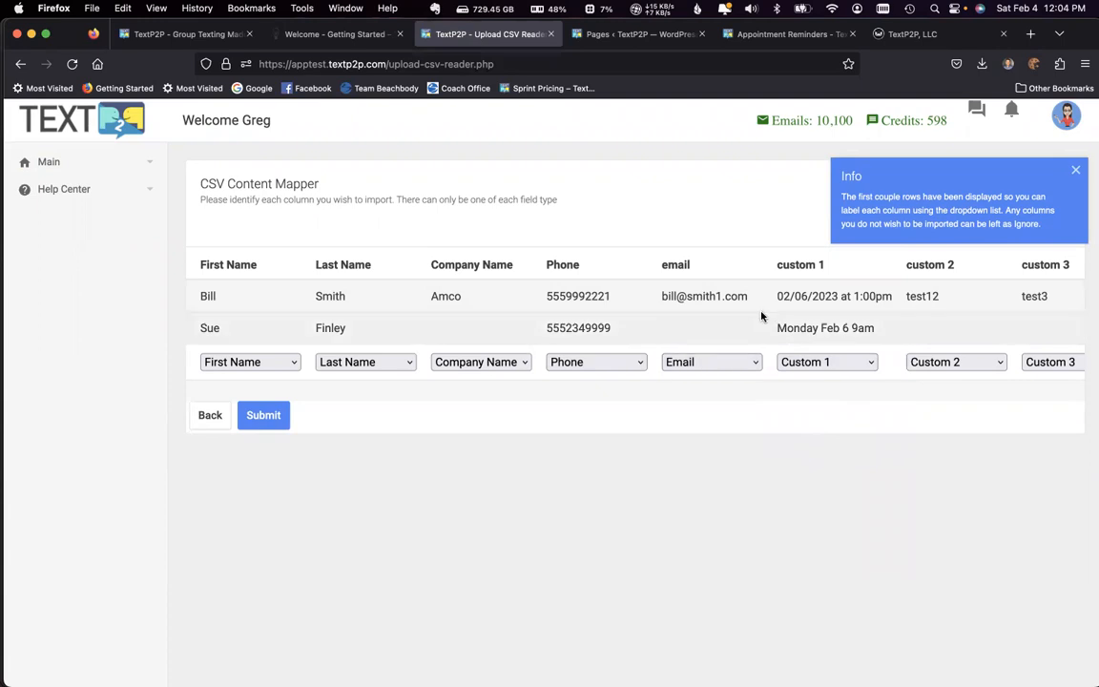
Step: Submit the CSV column mapping to import the contacts, and review the load file warnings
click(265, 418)
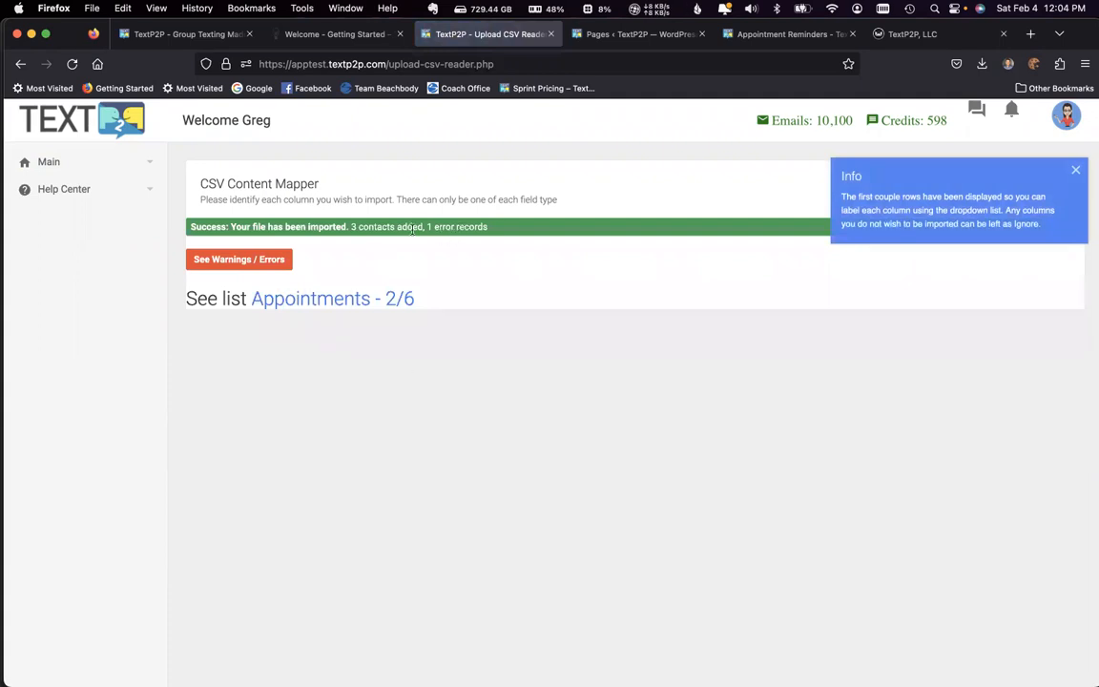
click(239, 258)
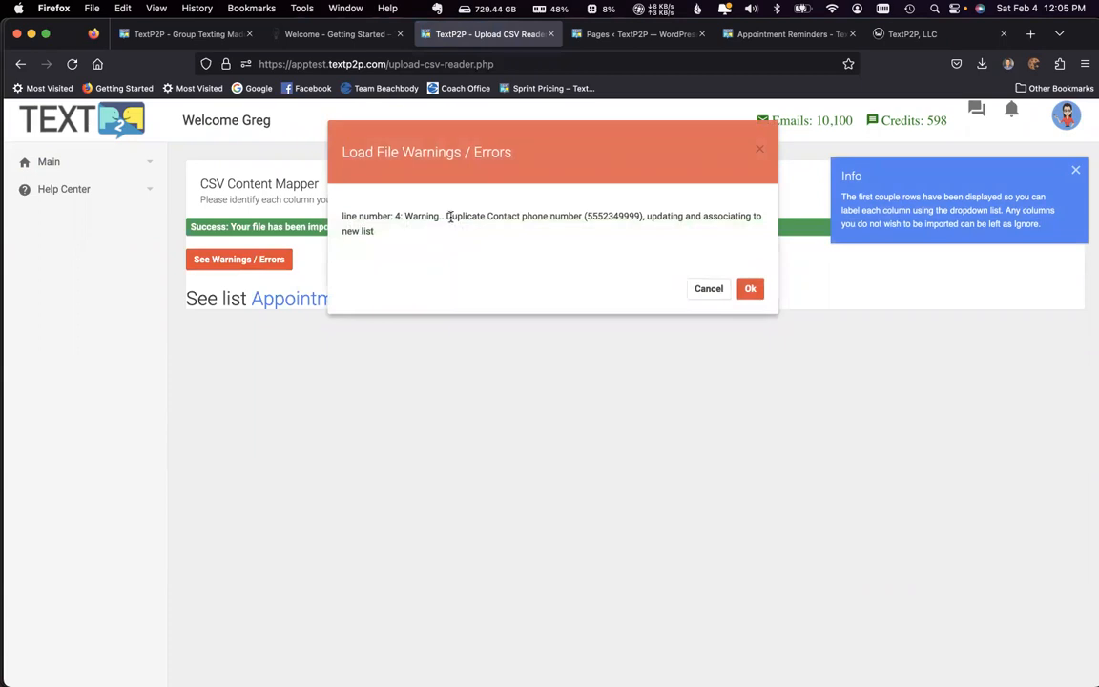
drag(447, 216, 670, 217)
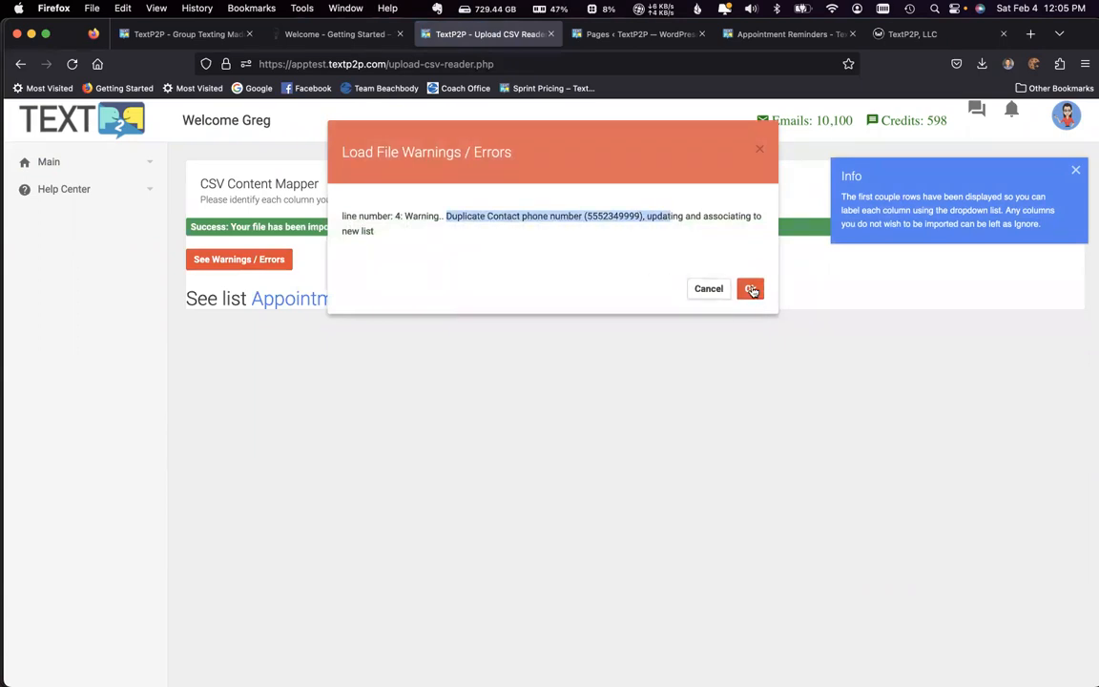
click(751, 289)
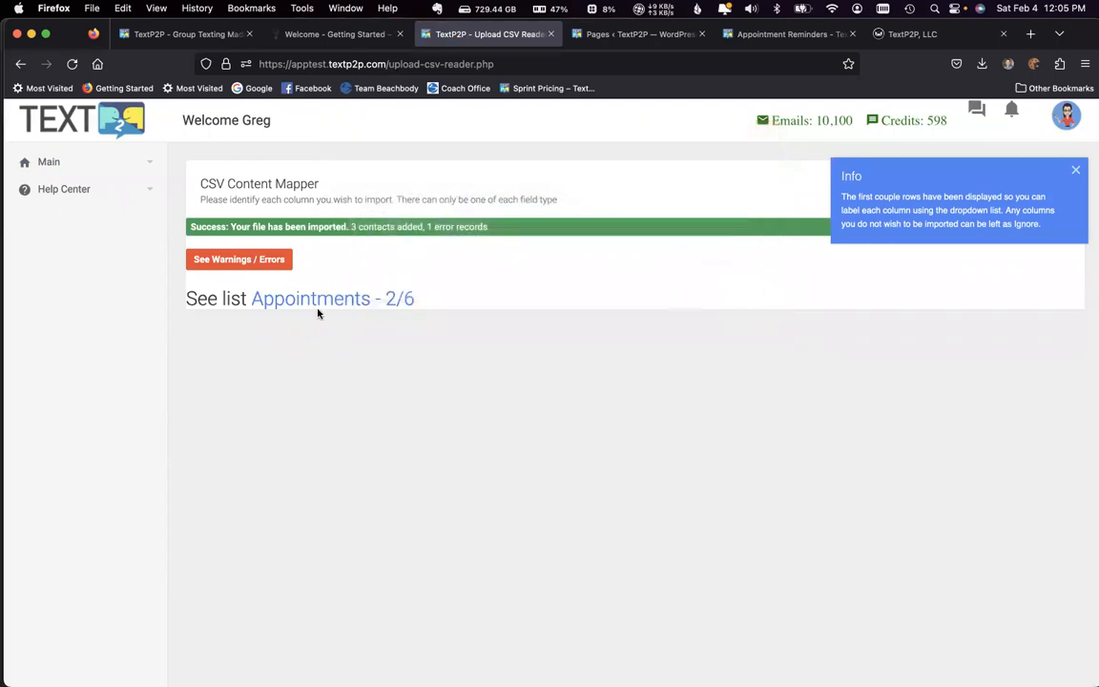
Step: Open the Appointments - 2/6 list and check the imported appointment times in the Custom 1 column
click(341, 300)
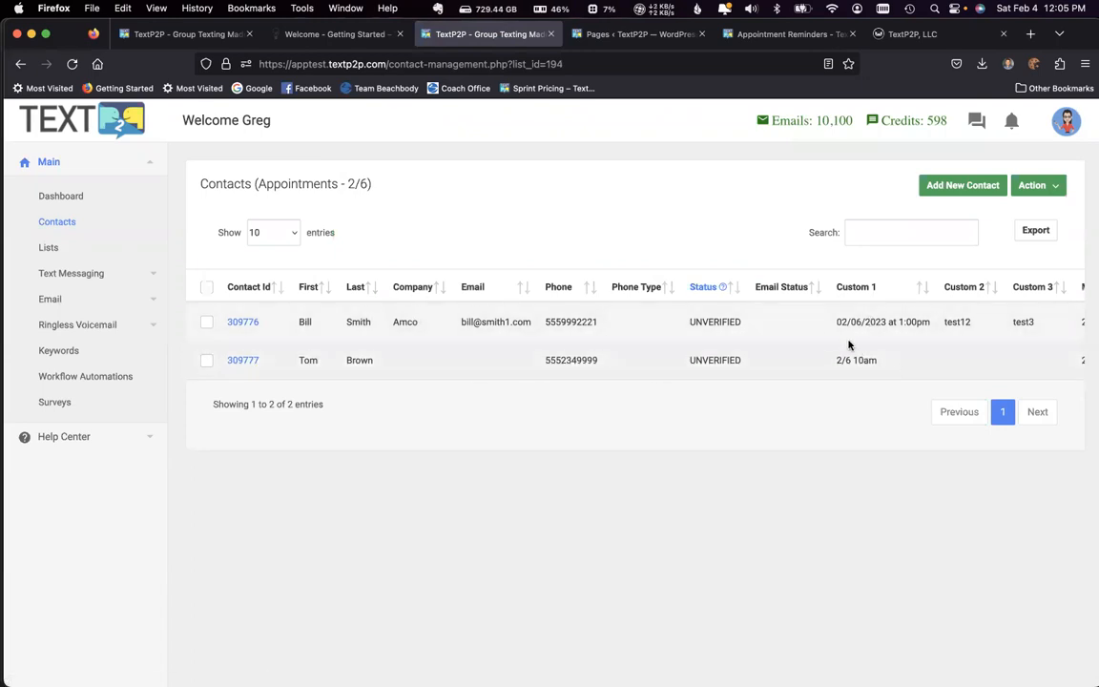
drag(837, 323, 949, 322)
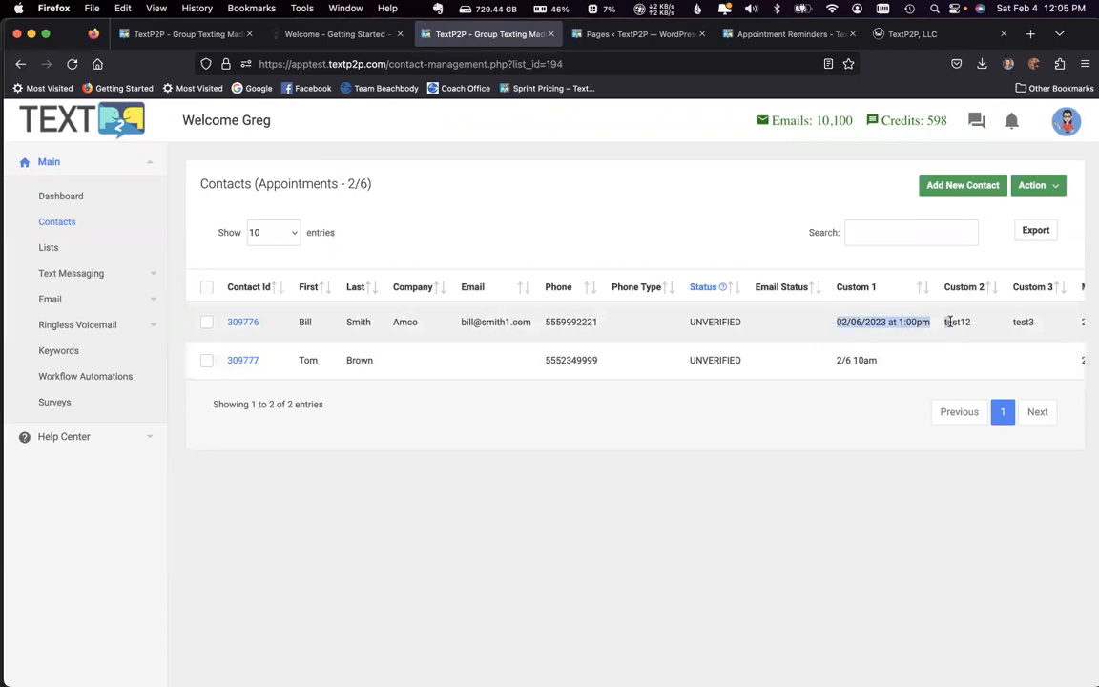
drag(833, 361, 888, 362)
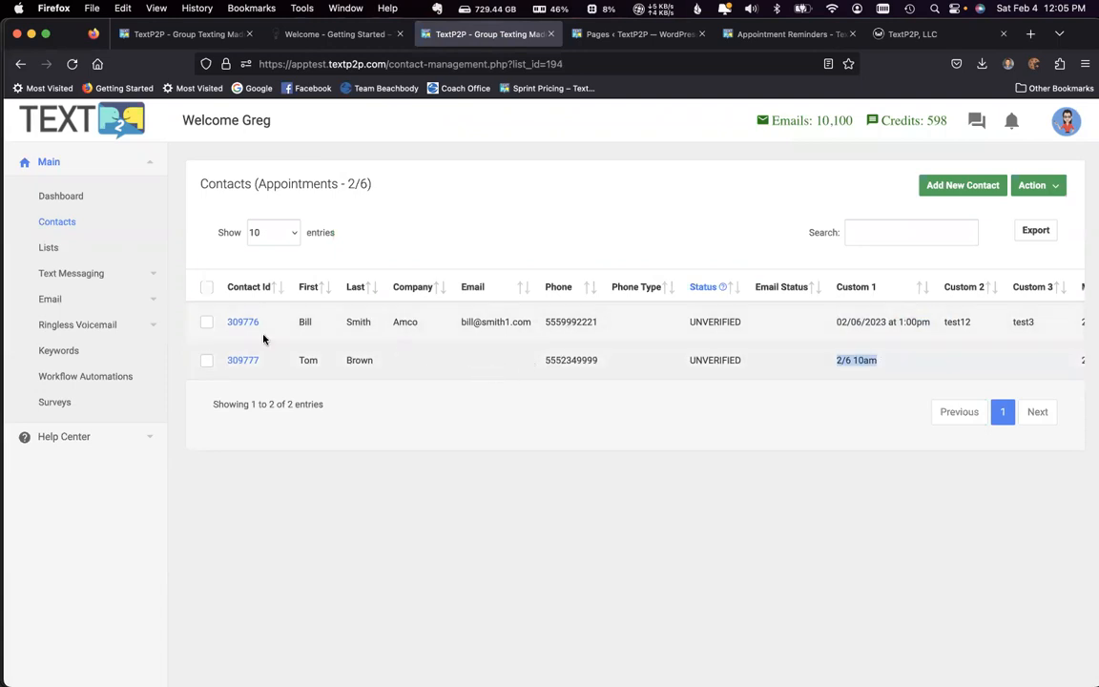
Step: Create a text list campaign named Appointments 2/6 that targets the Appointments - 2/6 list
click(82, 274)
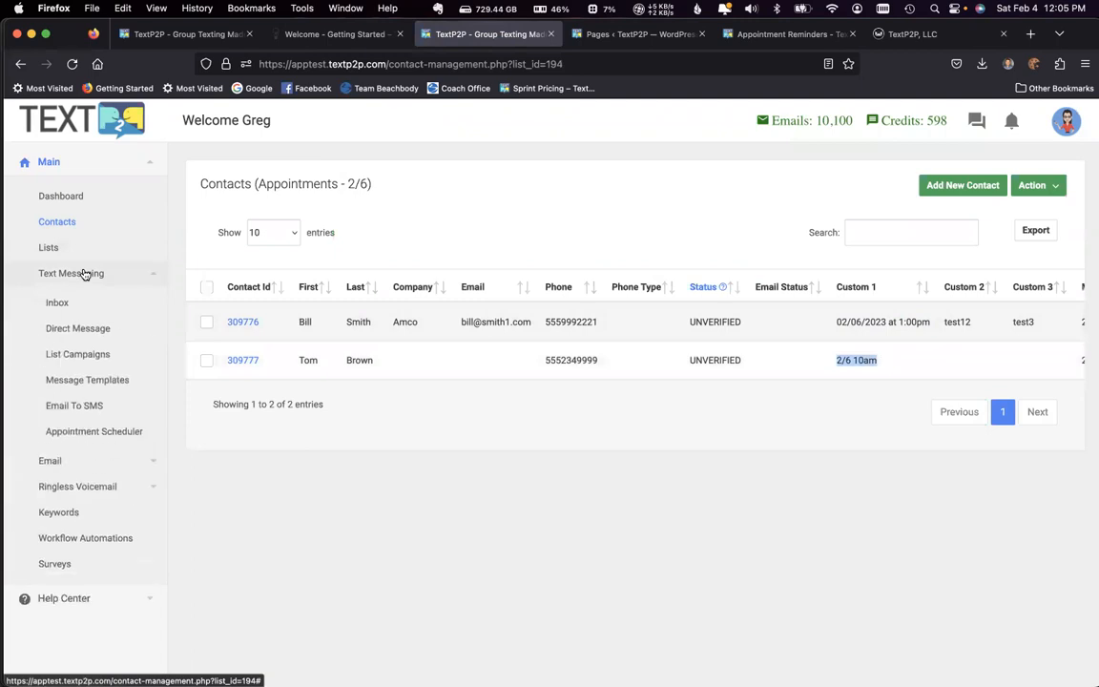
click(92, 356)
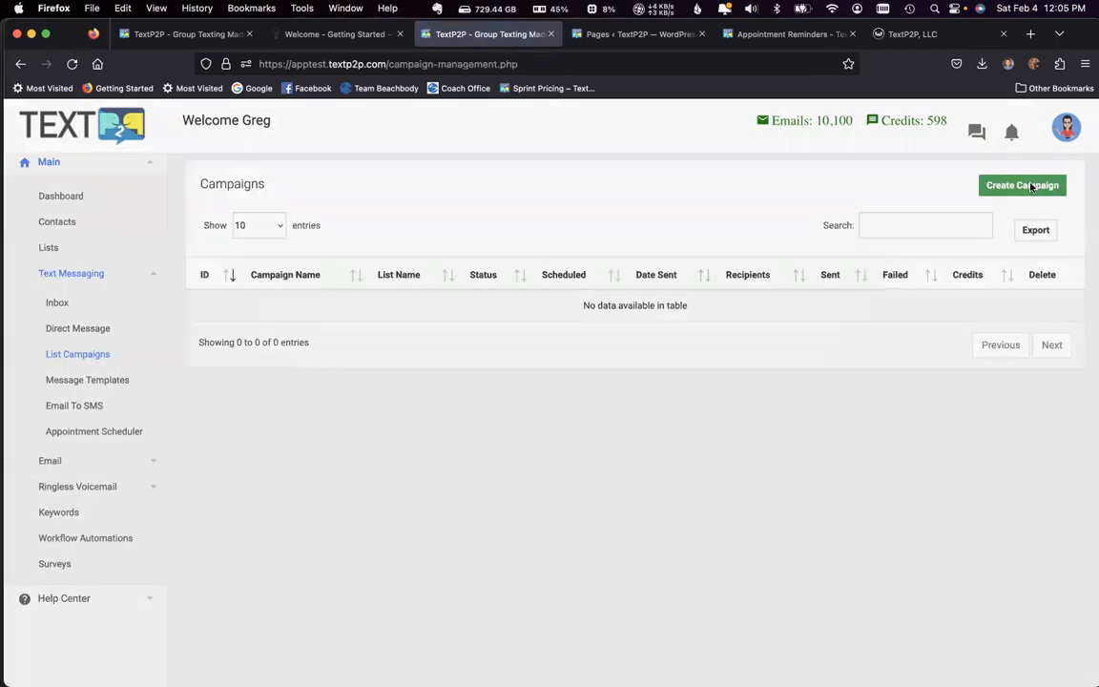
click(1025, 184)
click(470, 244)
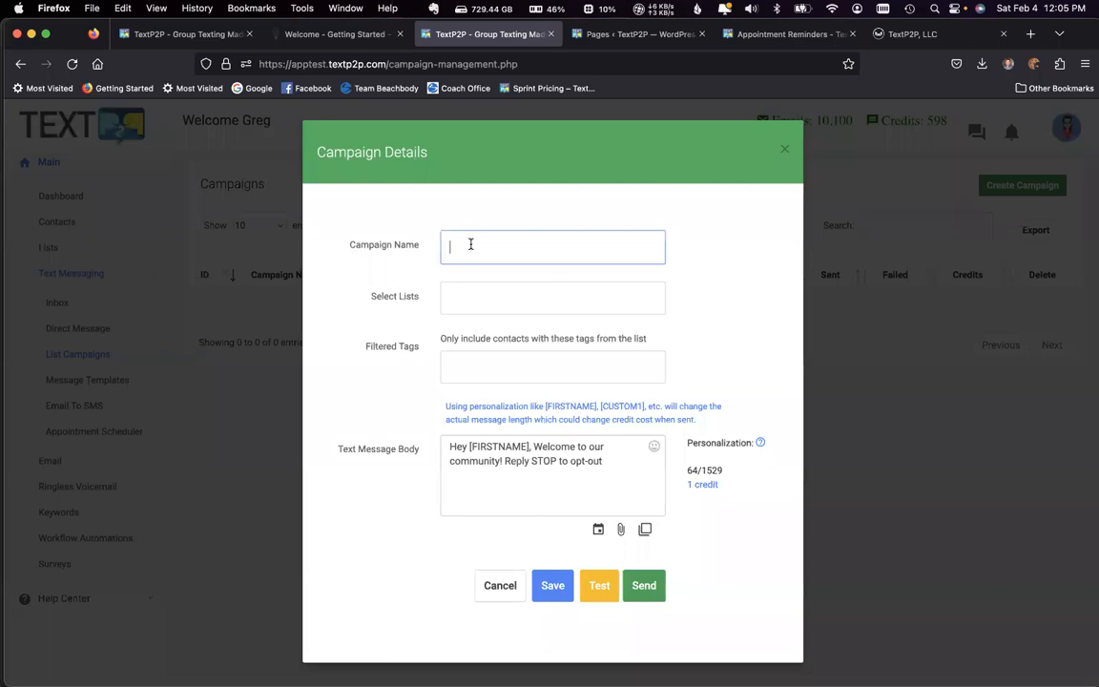
text(Appointments 2/6)
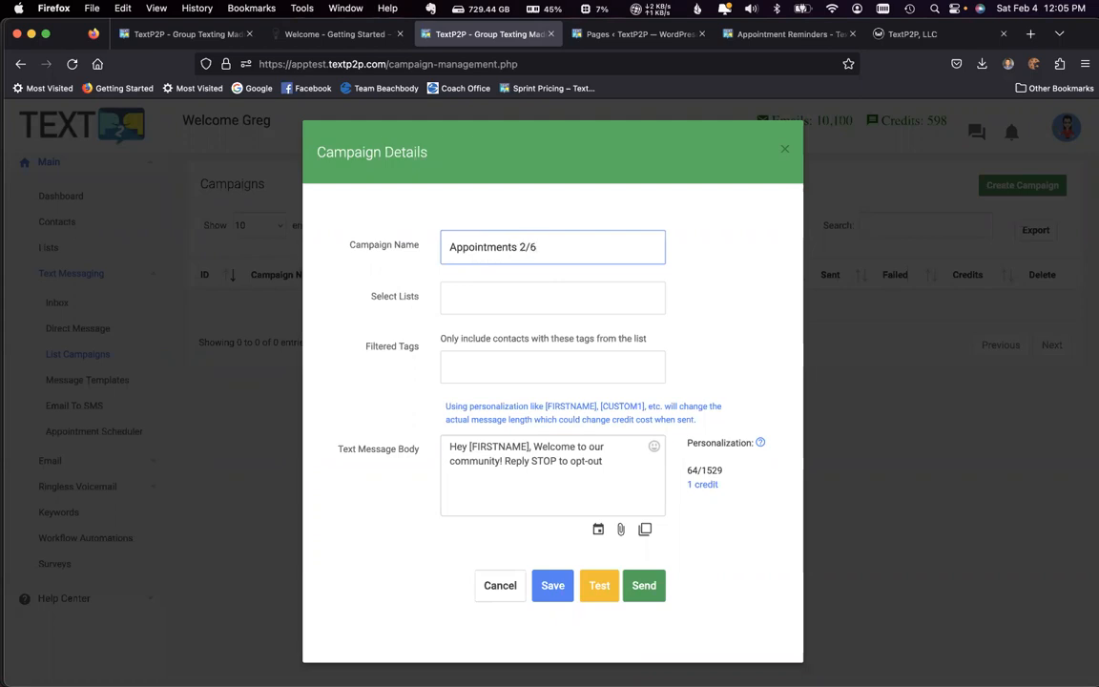
click(480, 298)
click(500, 329)
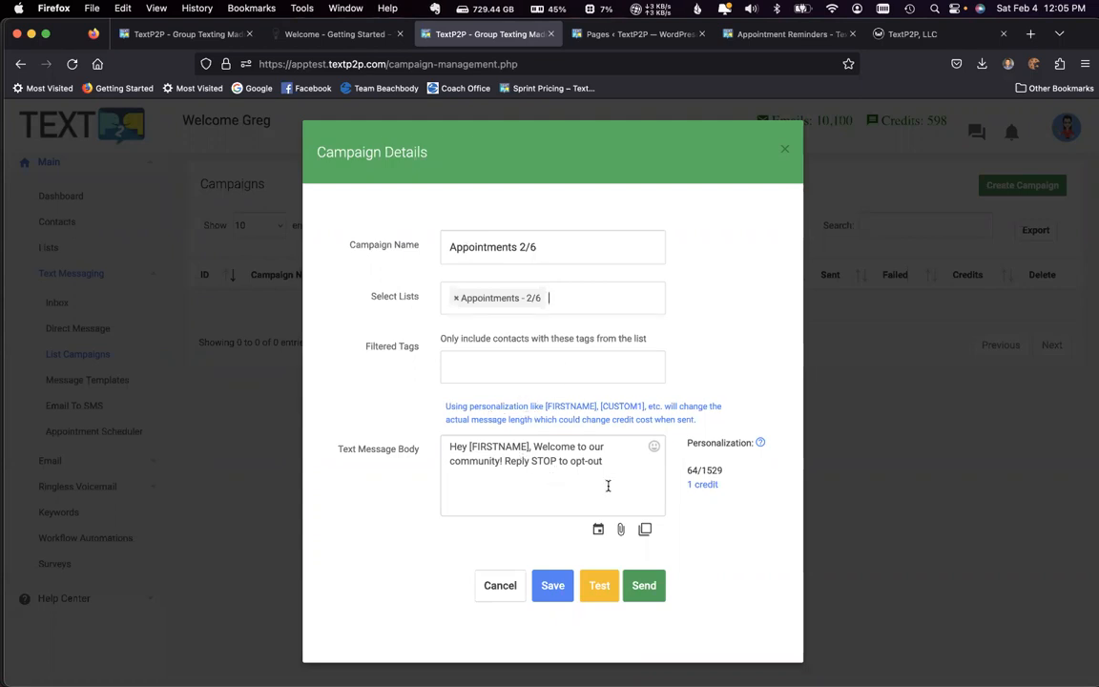
Step: Load the Appointment Reminder template into the message body and review its [FIRSTNAME] and [CUSTOM1] personalization fields
click(644, 529)
click(646, 572)
click(557, 643)
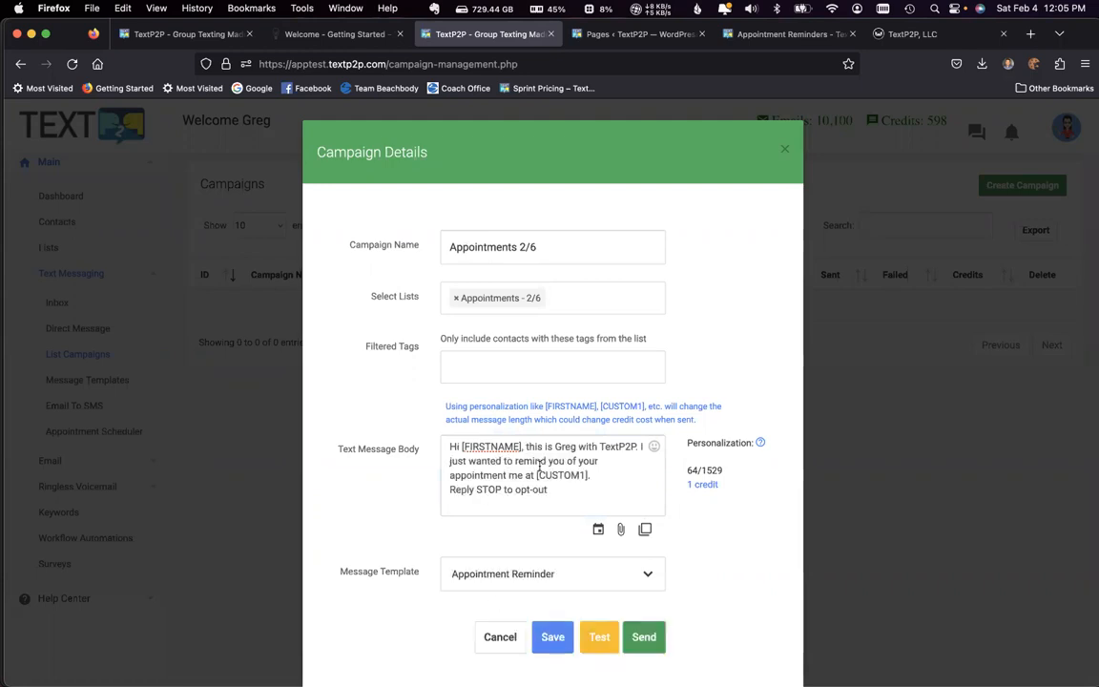
drag(451, 446, 534, 448)
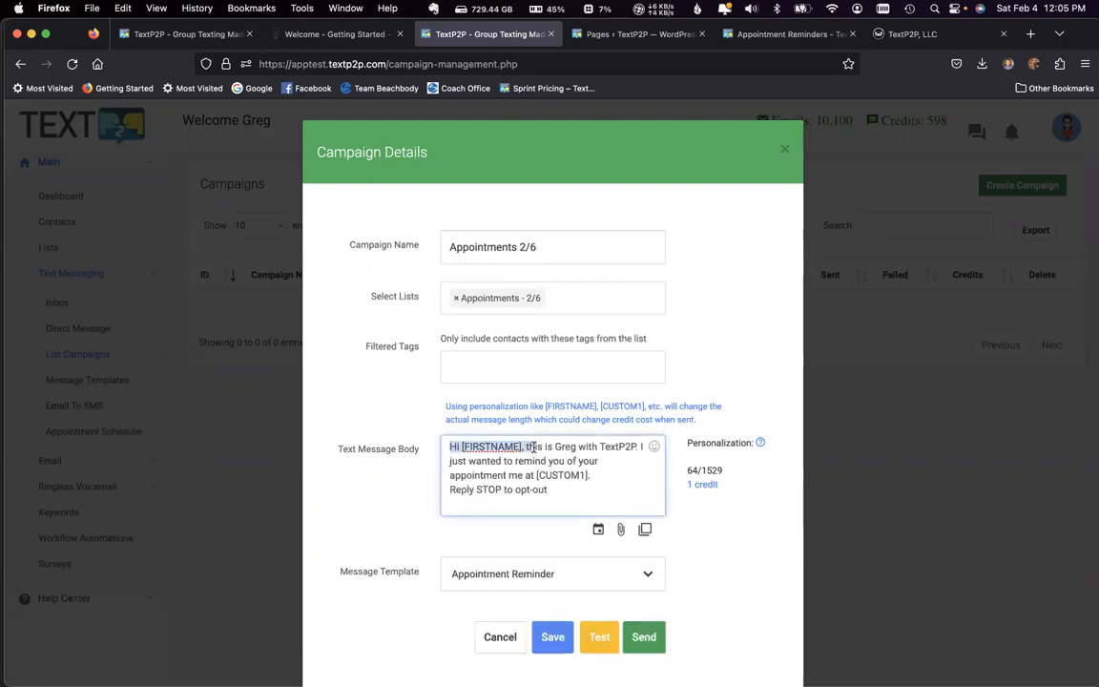
click(541, 447)
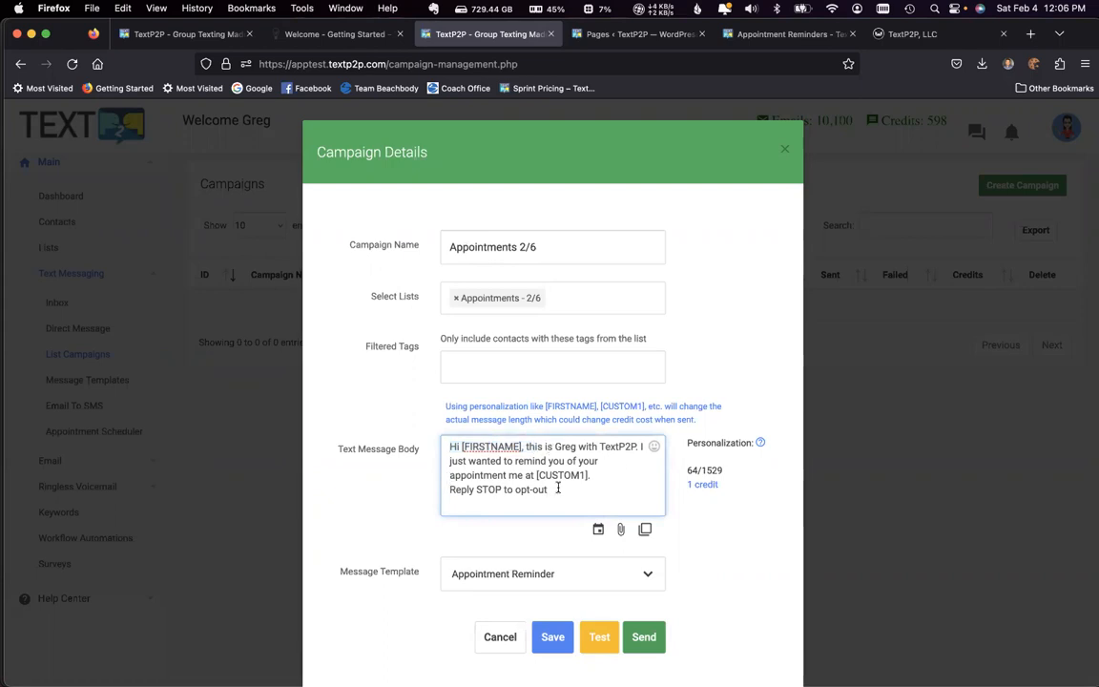
drag(536, 474, 591, 475)
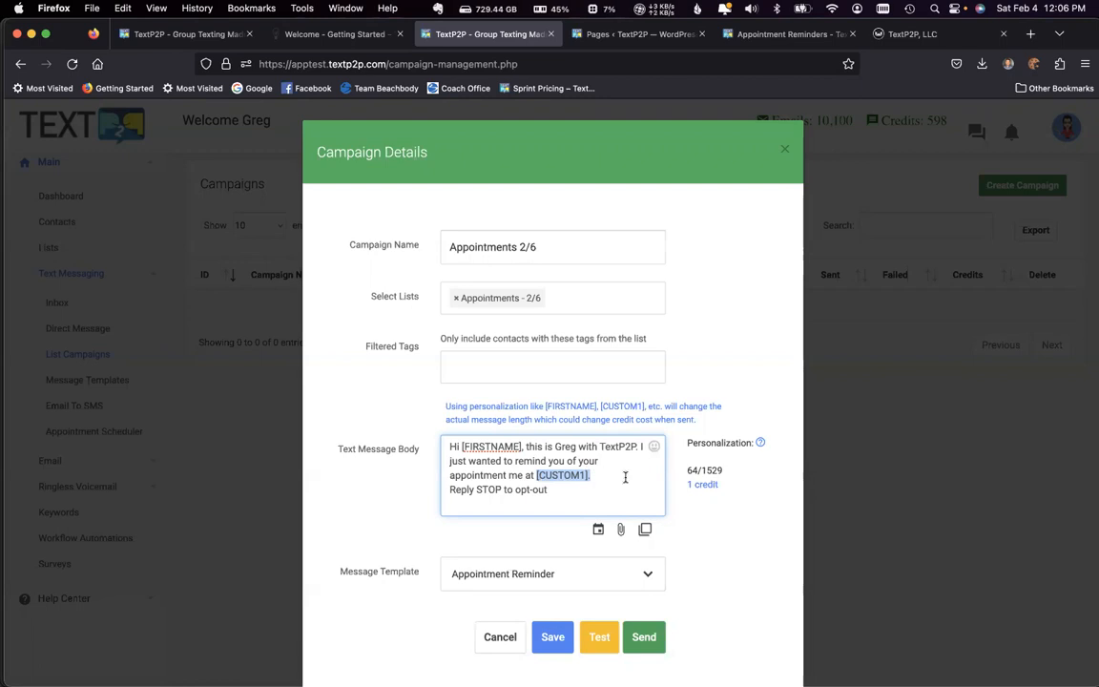
Step: Schedule the campaign for 02-05-2023 at 12:00 PM
scroll(722, 533, down, 2)
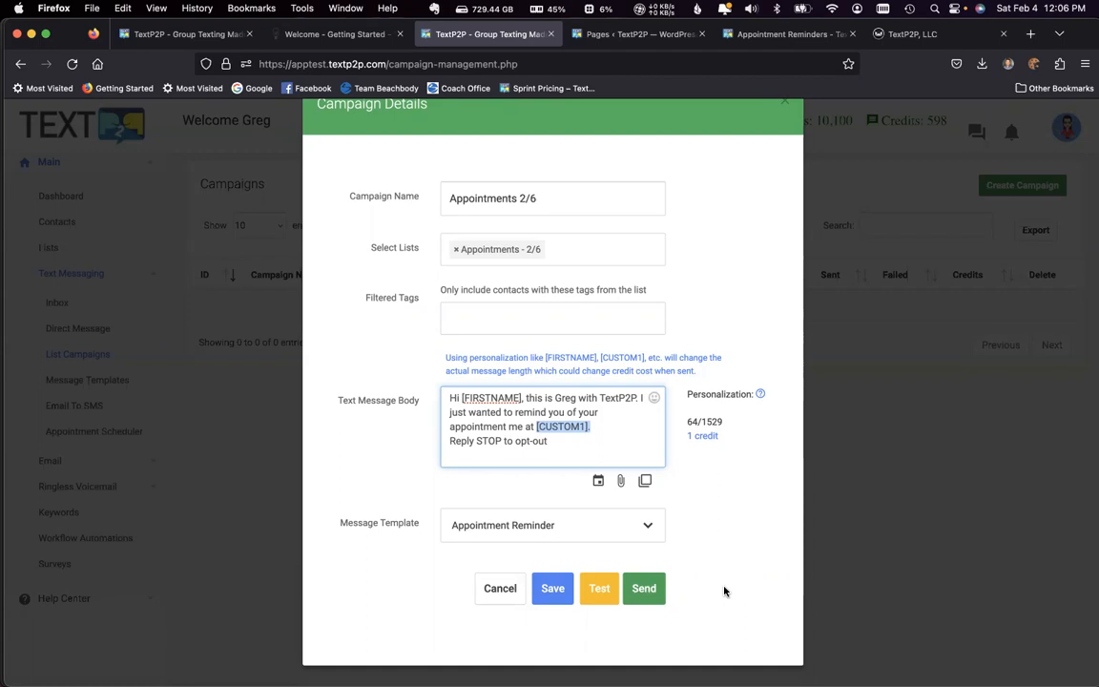
click(599, 482)
click(611, 581)
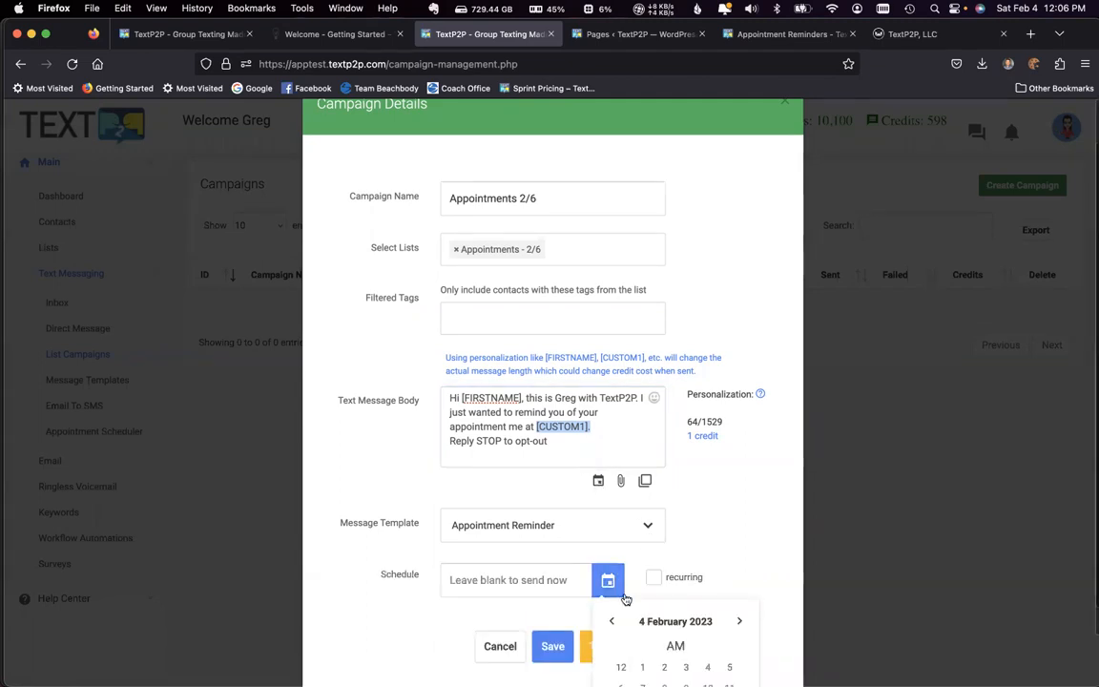
scroll(725, 622, down, 2)
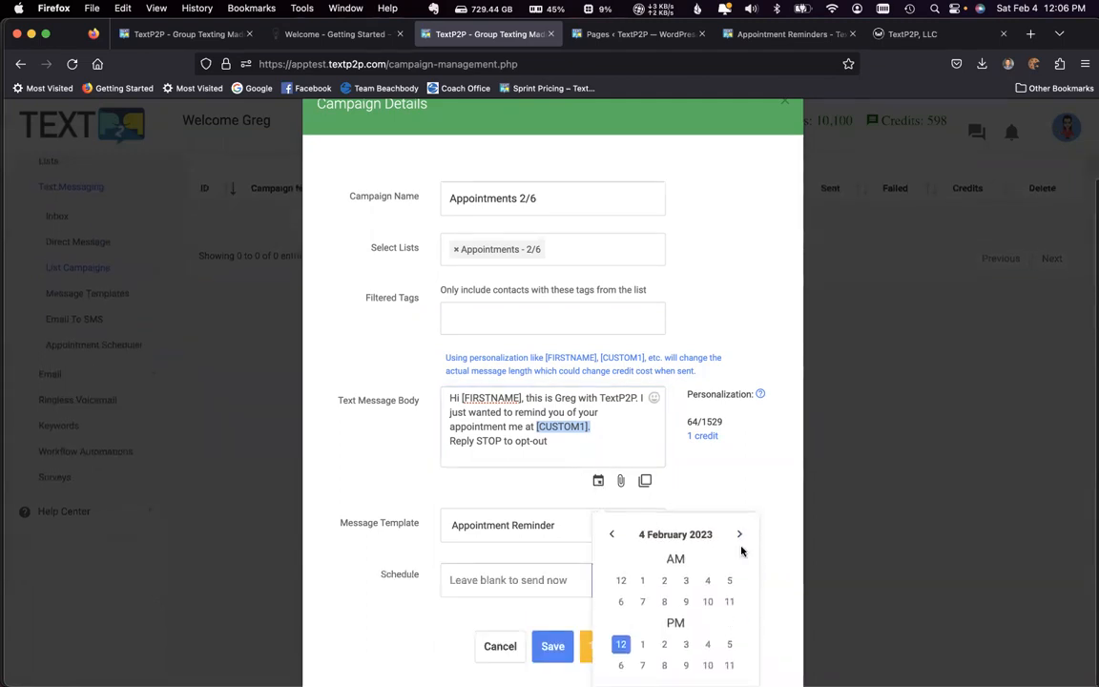
click(728, 627)
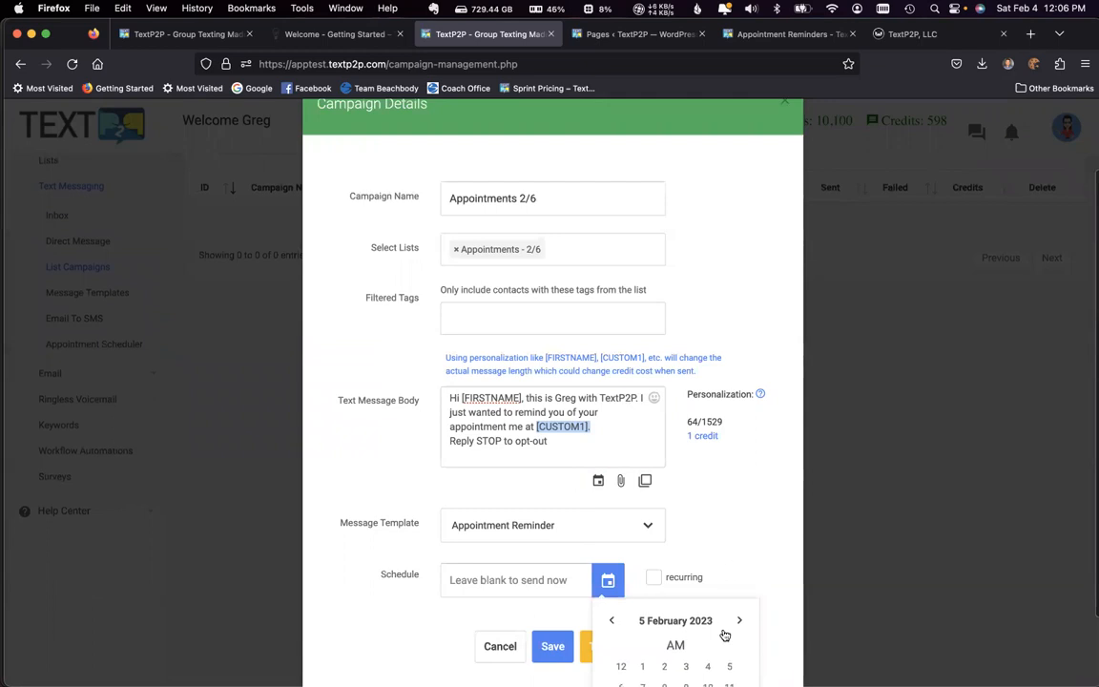
scroll(726, 635, down, 1)
click(622, 644)
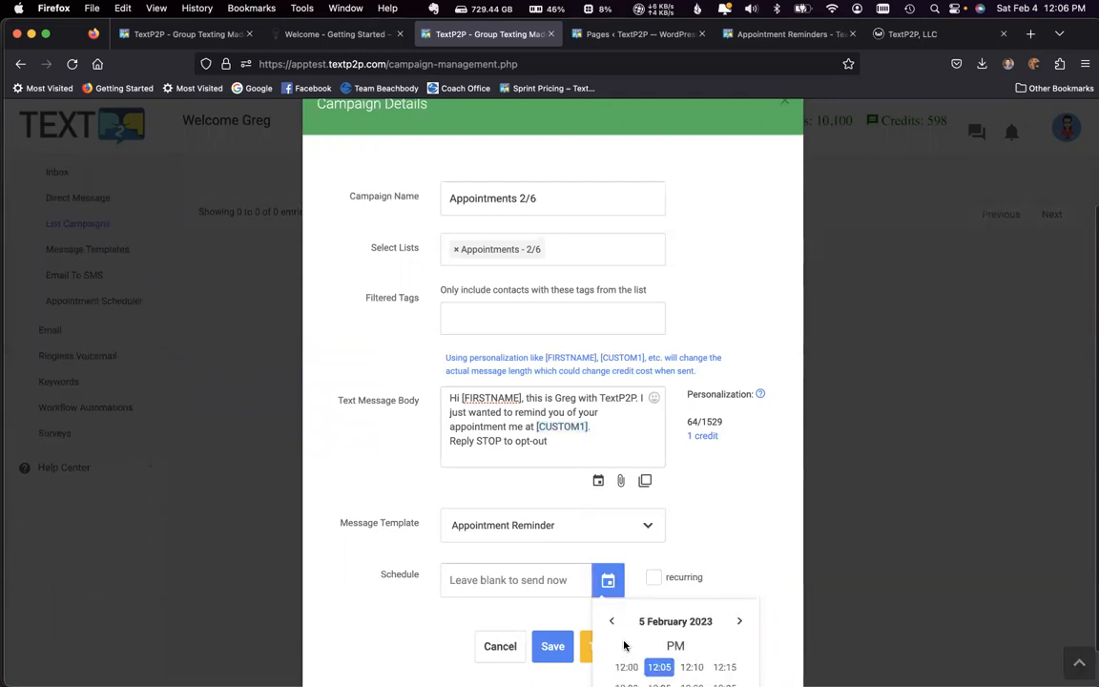
click(626, 667)
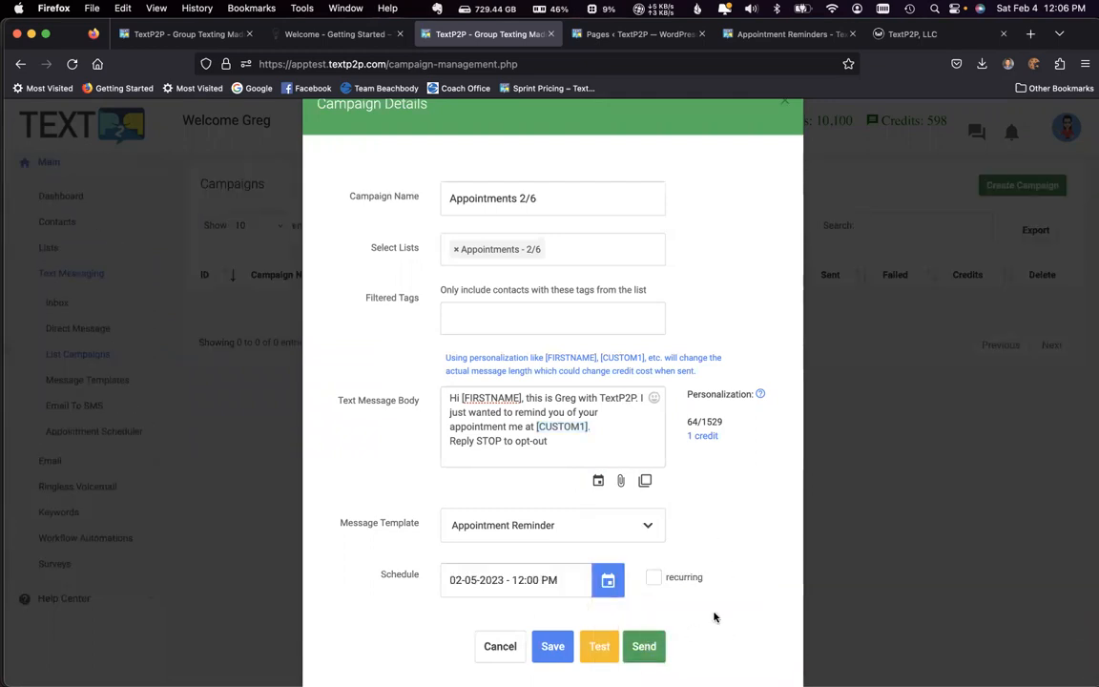
Step: Submit the scheduled campaign for sending and check its scheduled time in the campaigns list
scroll(717, 622, down, 1)
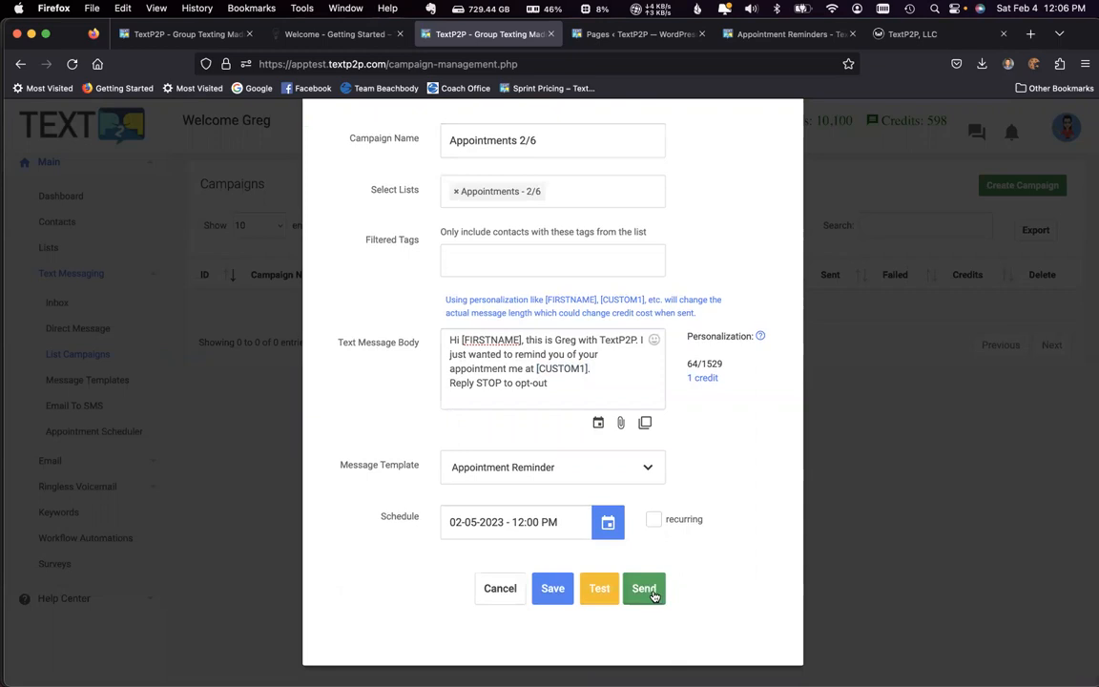
click(654, 592)
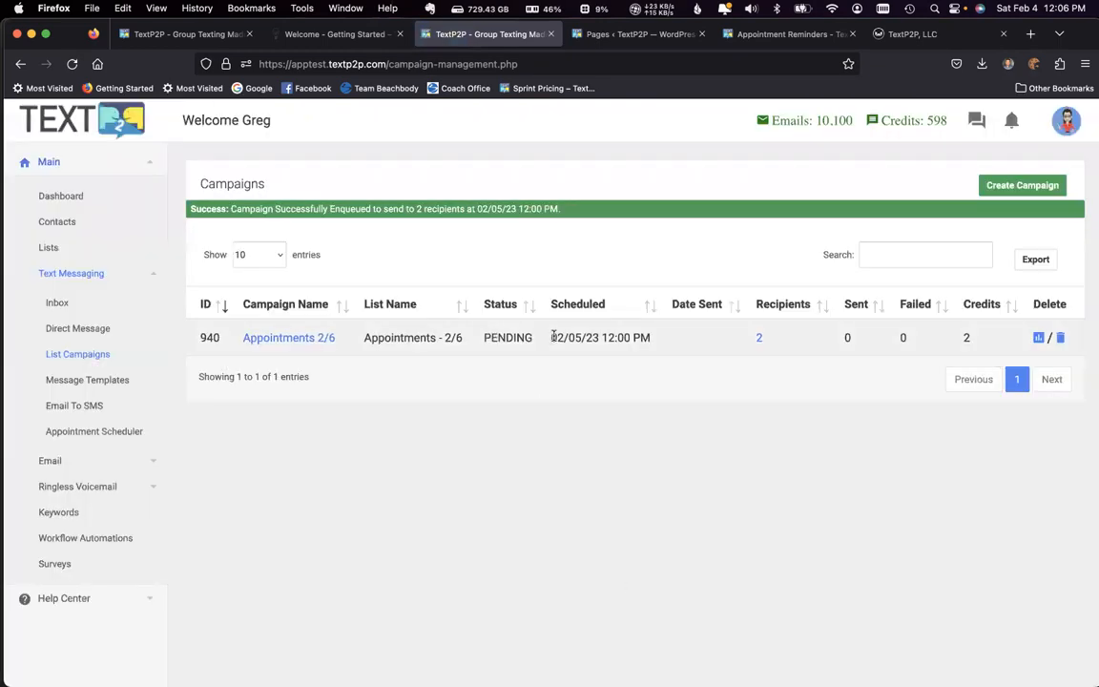
triple_click(615, 337)
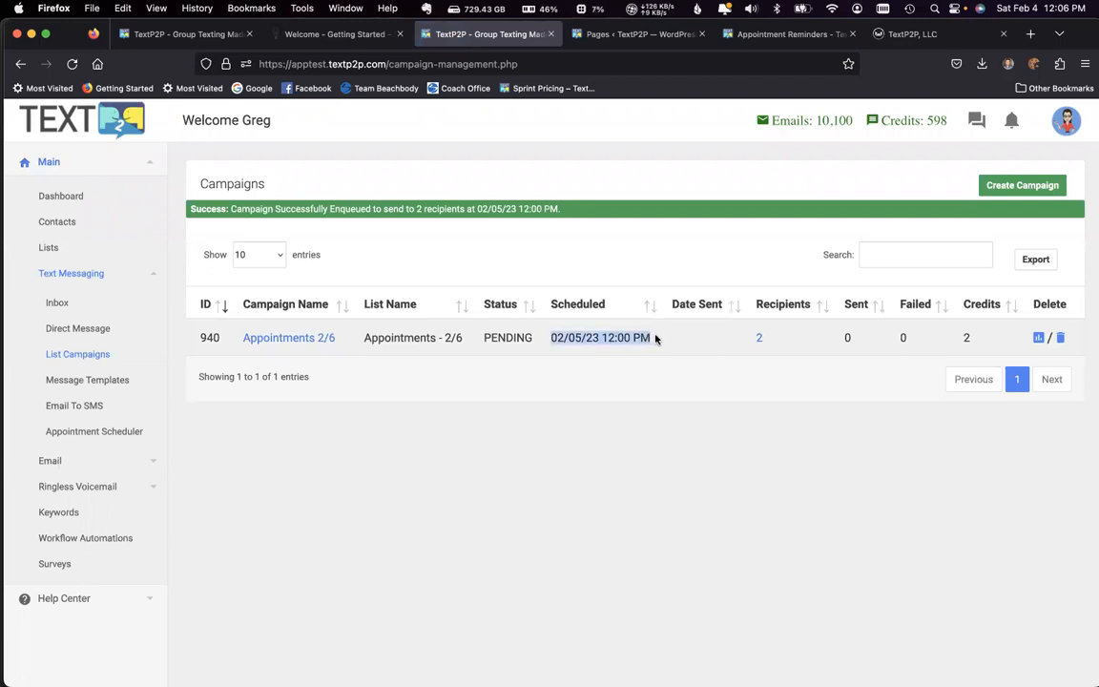
click(654, 401)
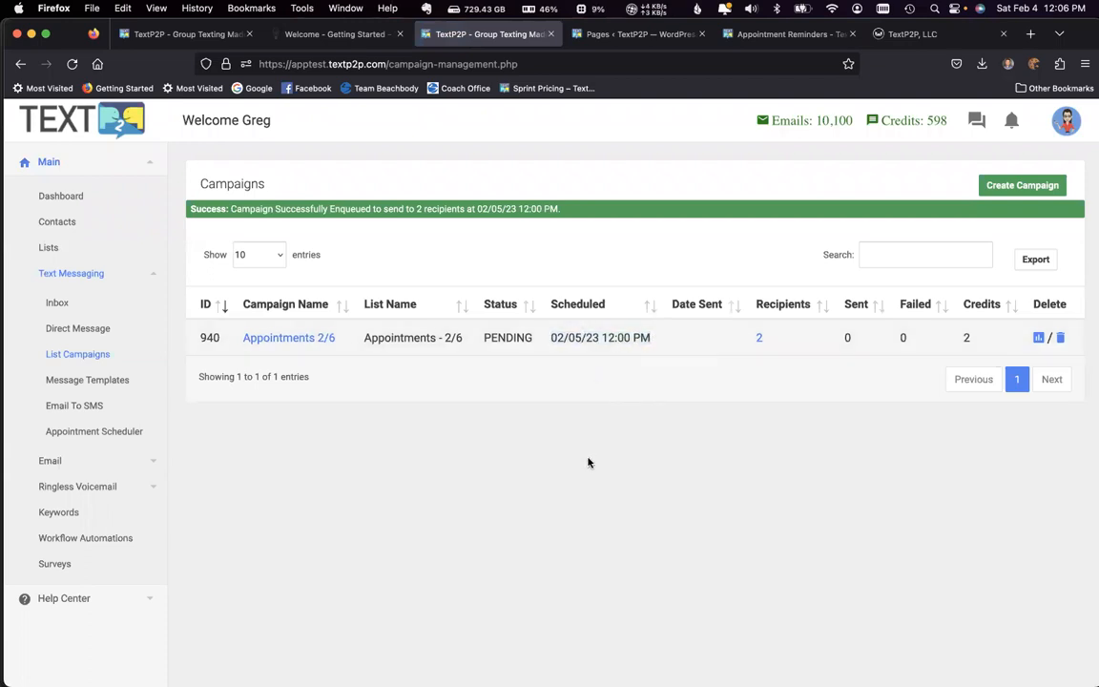